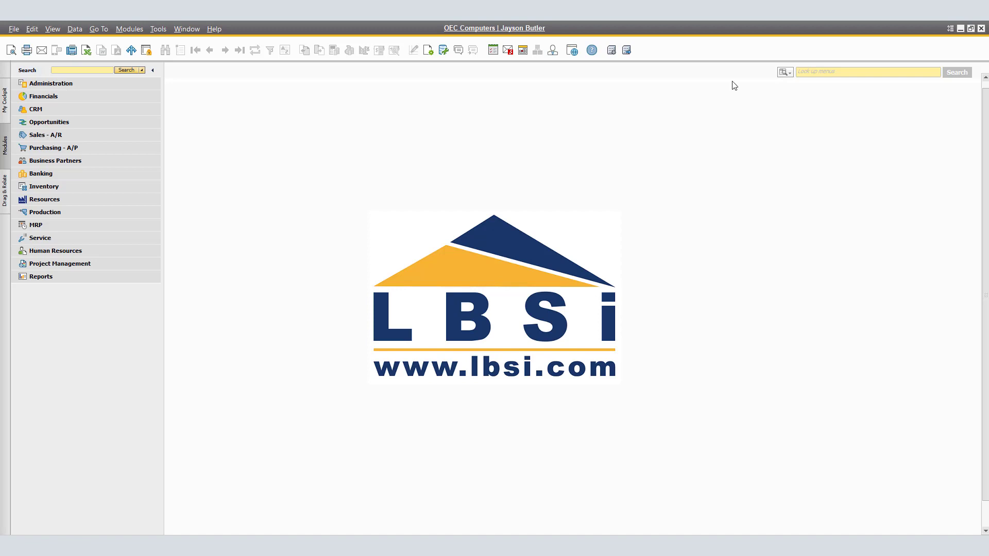
Review the box definitions for 1099 MISC in the 1099 table setup
click(101, 87)
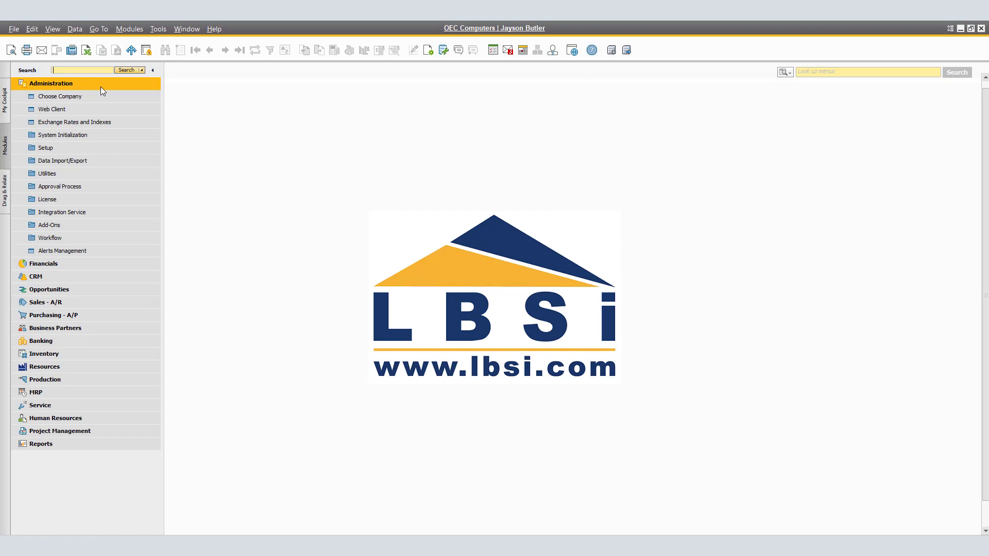
click(76, 149)
click(73, 174)
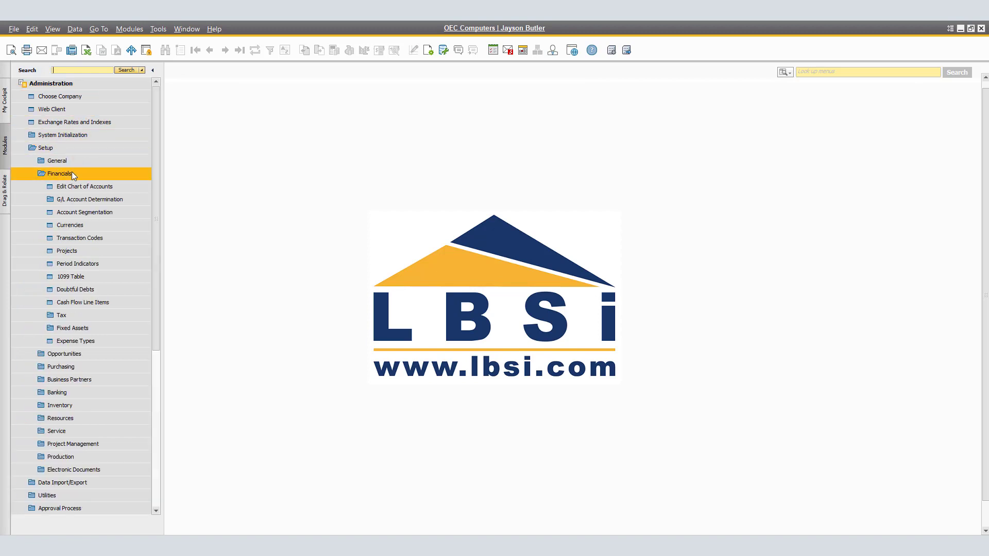
click(89, 276)
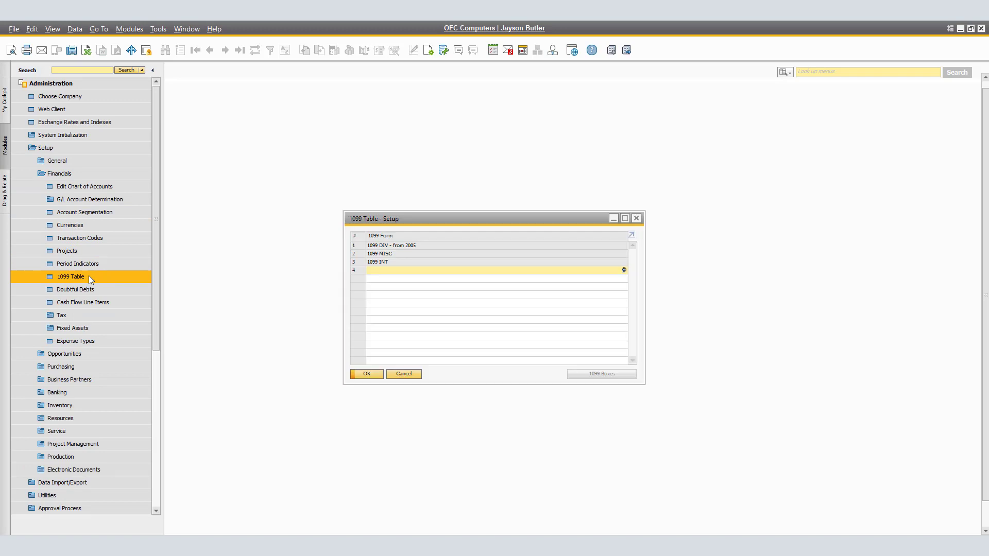
double_click(357, 254)
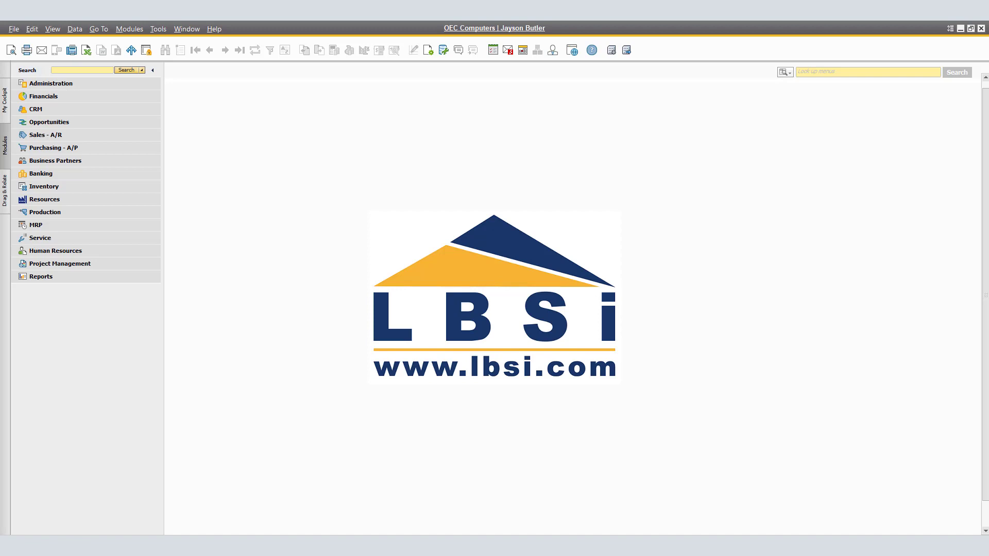
Check the last vendor's accounting and 1099 details in business partner master data
click(104, 162)
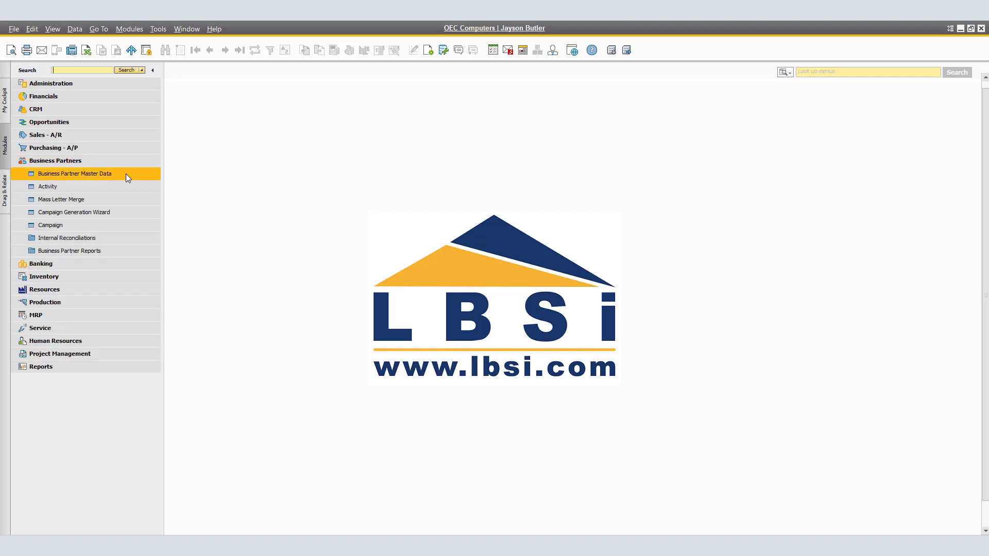
click(126, 175)
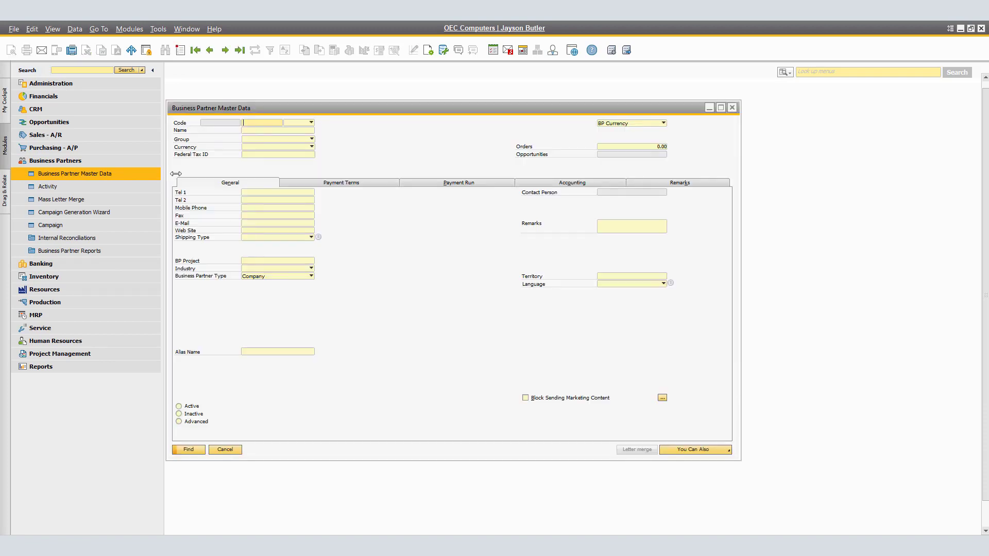
click(240, 51)
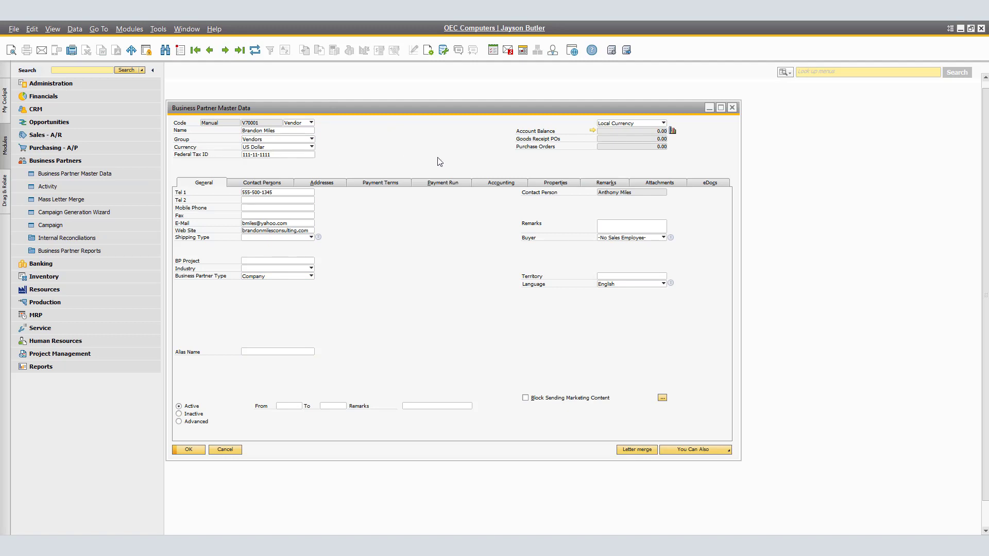
click(495, 185)
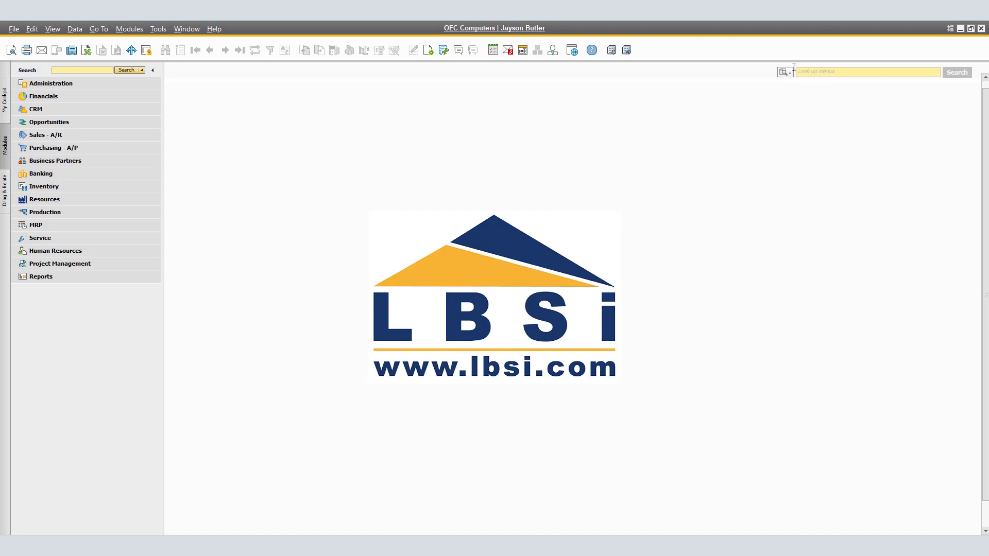
Review the 1099 form and box fields on an A/P invoice for the vendor
click(49, 146)
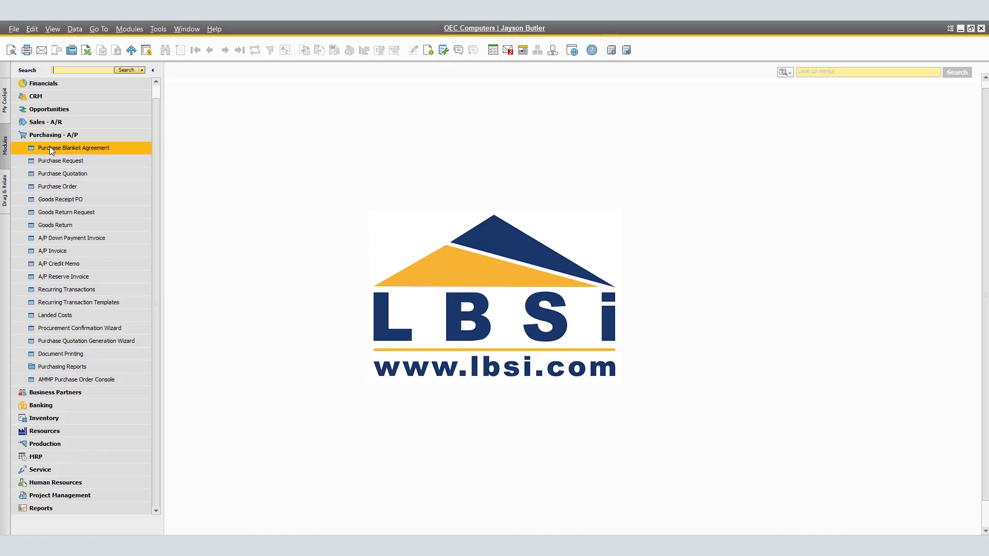
click(80, 251)
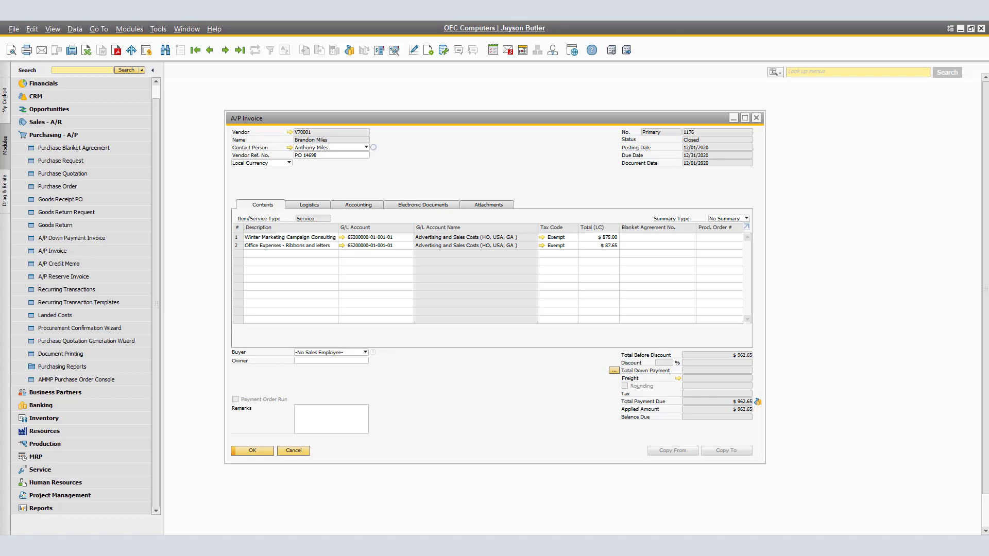
click(360, 206)
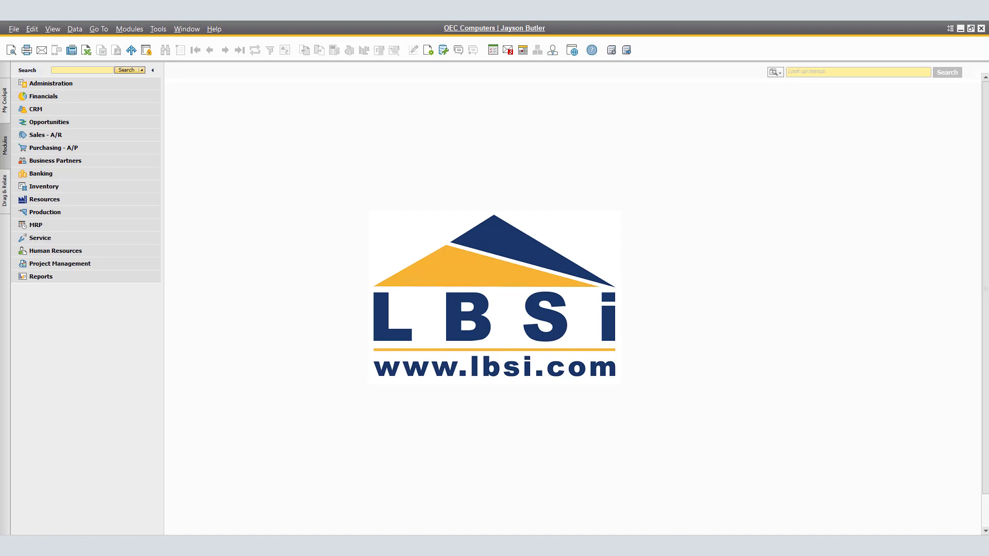
In 1099 Opening Balance, set the first vendor's posting date to 01/01/2020
click(70, 85)
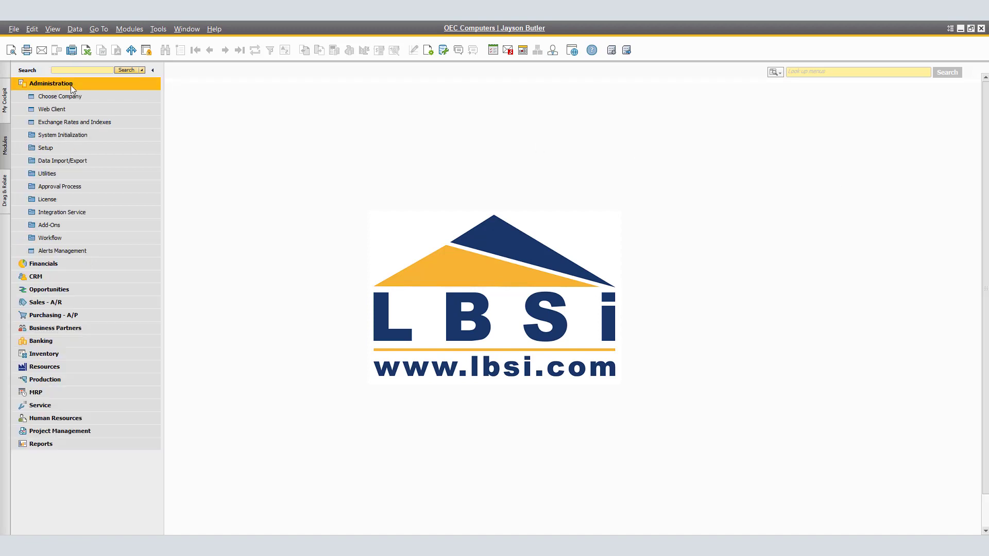
click(67, 135)
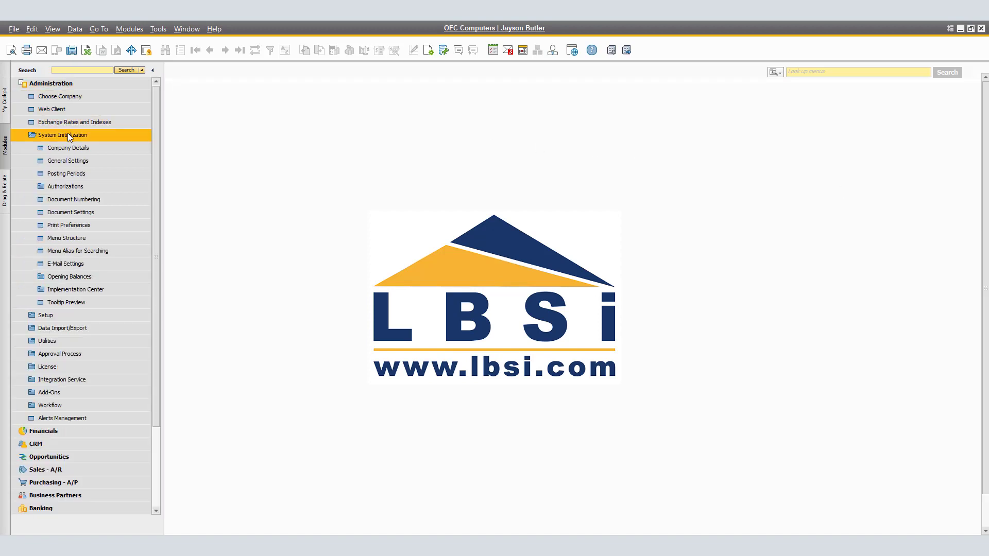
click(76, 278)
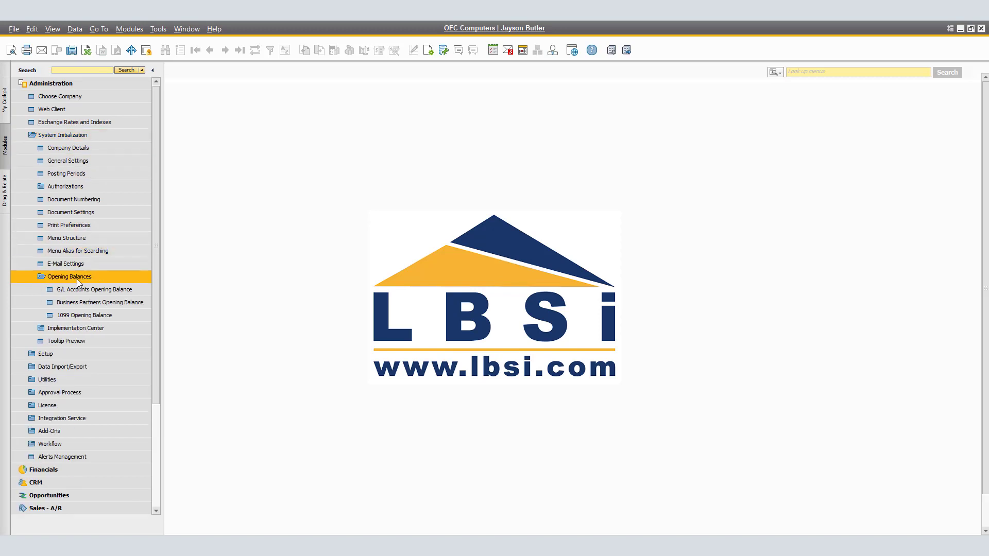
click(87, 318)
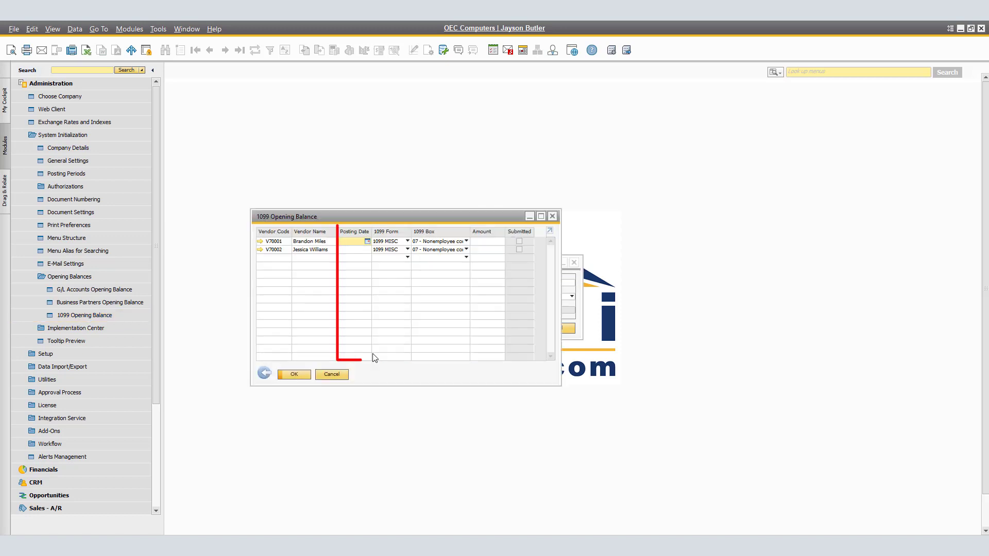
click(368, 241)
click(386, 256)
click(386, 264)
click(378, 278)
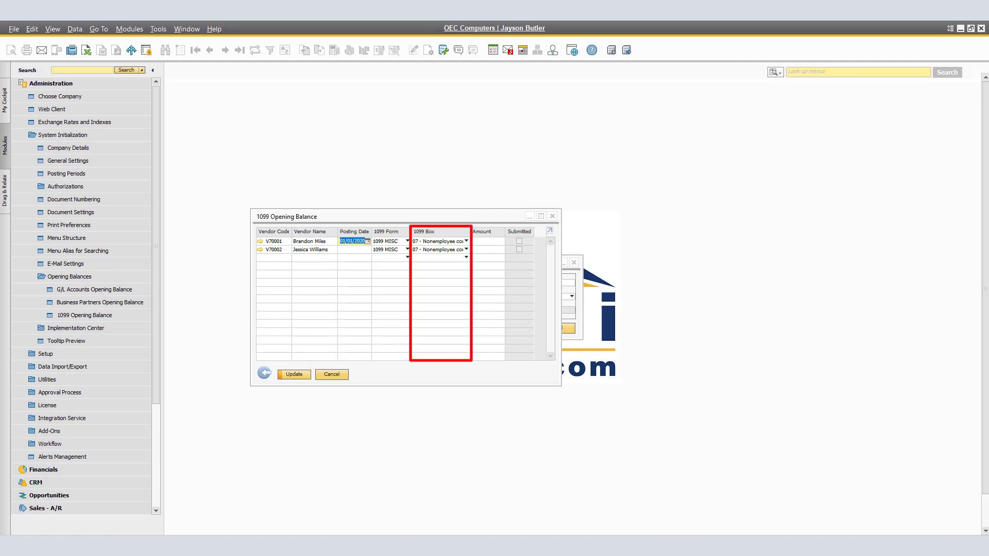
Enter opening amounts 1,325.00 and 856.45 for the two vendors and update
click(488, 241)
text(1325)
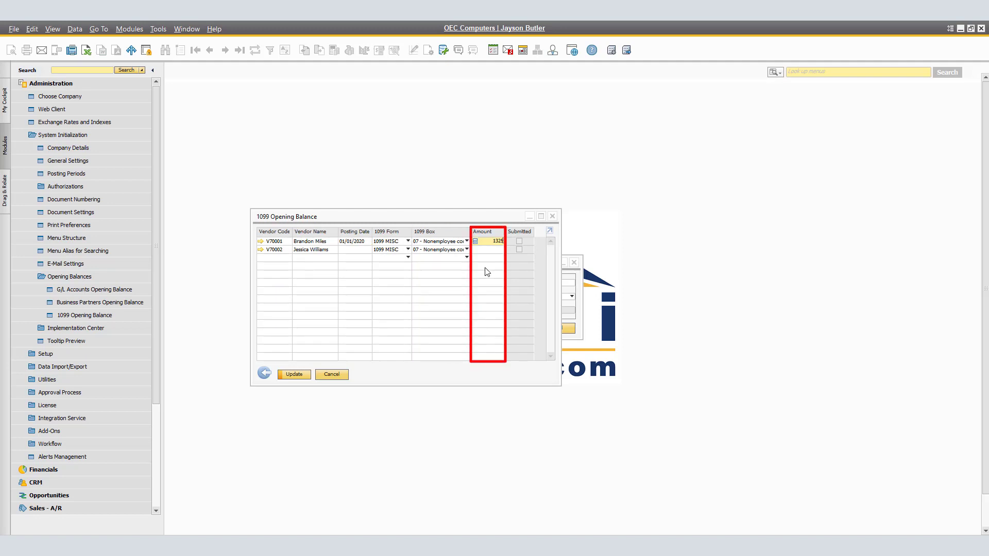
key(Down)
text(856.45)
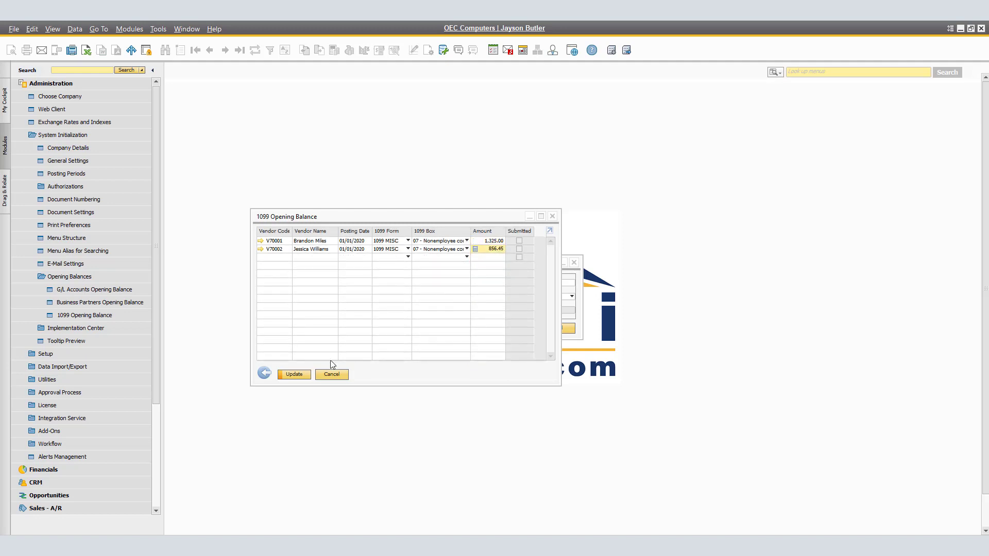
click(294, 375)
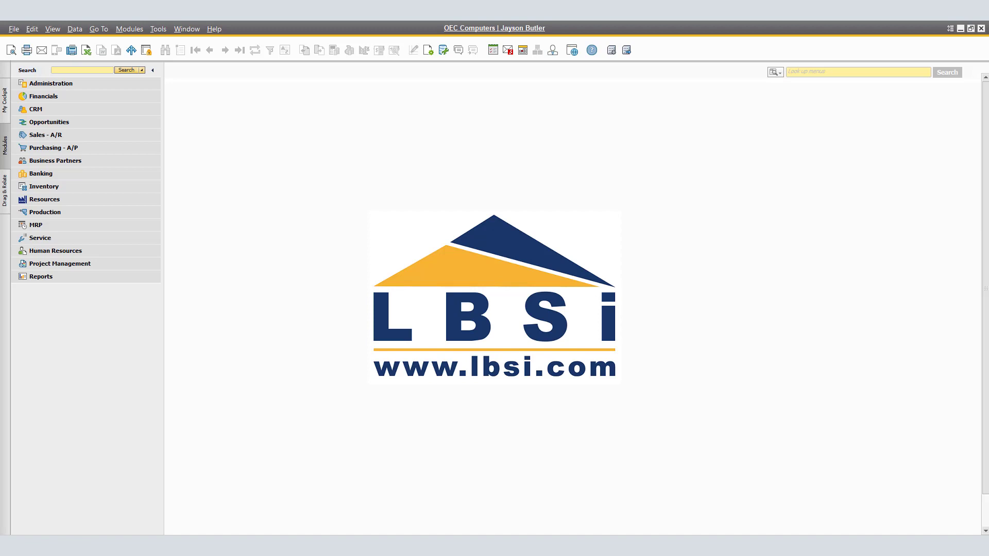
Open Financials > 1099 Editing selection criteria, keeping Open Invoices and Credit Memos
click(96, 96)
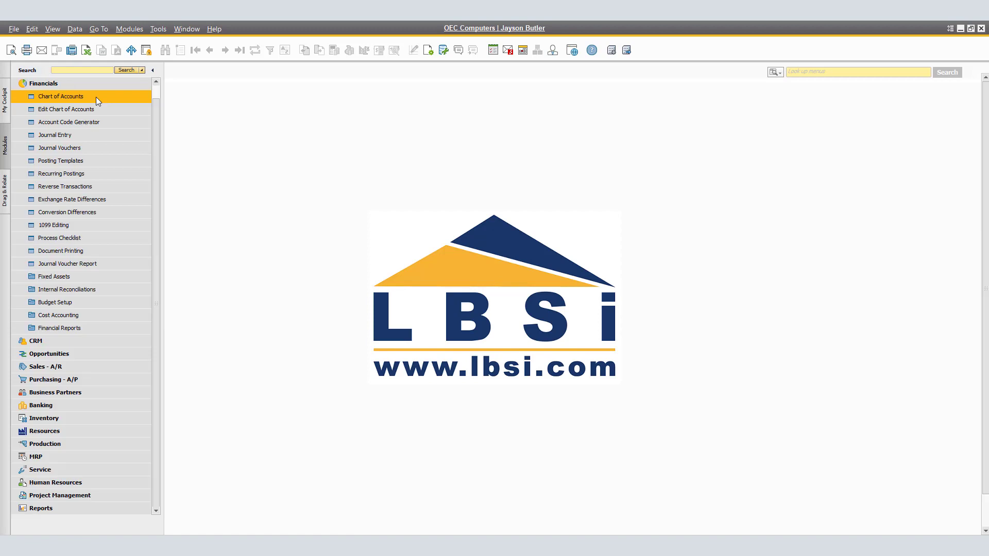
click(94, 223)
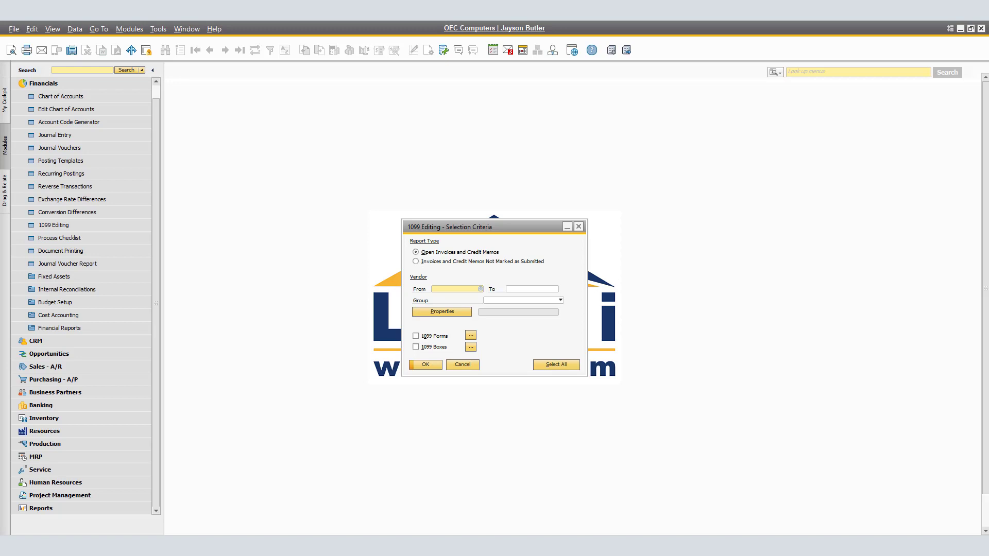
Set the first open invoice's 1099 box to 07 - Nonemployee compensation and update
click(411, 364)
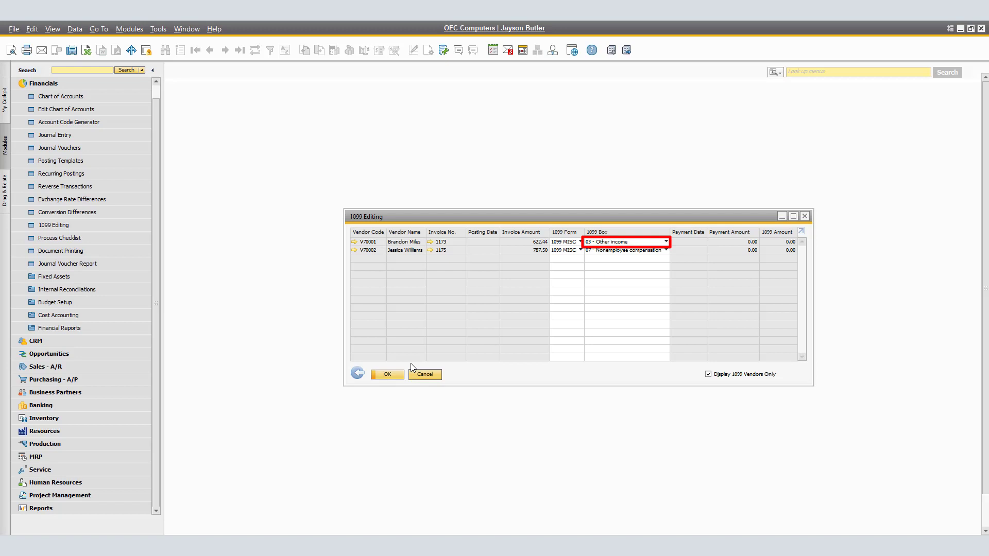
click(666, 242)
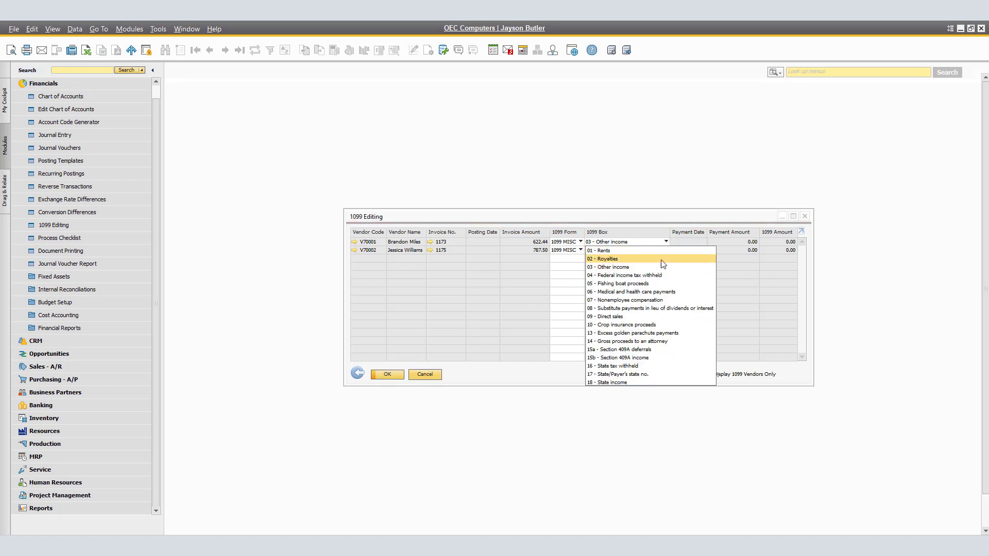
click(645, 301)
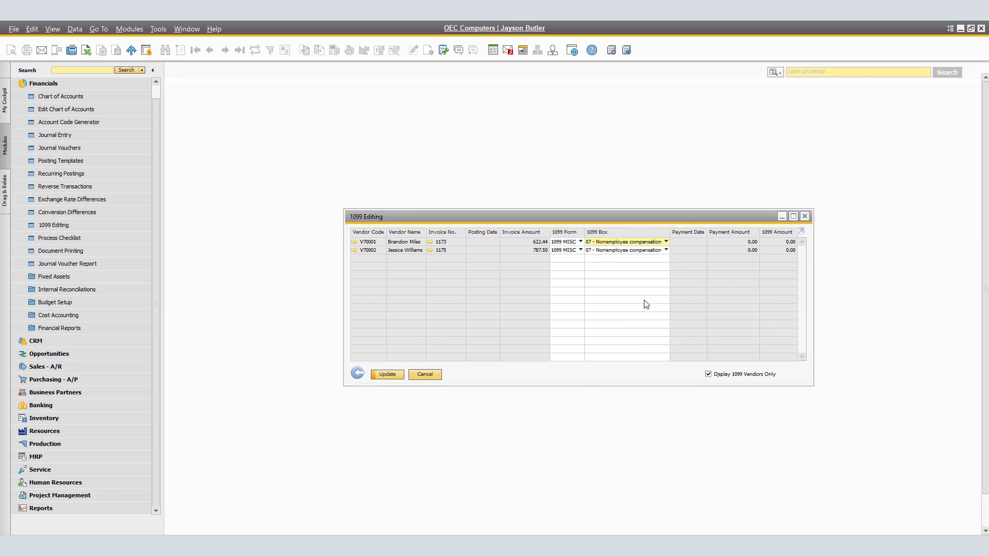
click(392, 378)
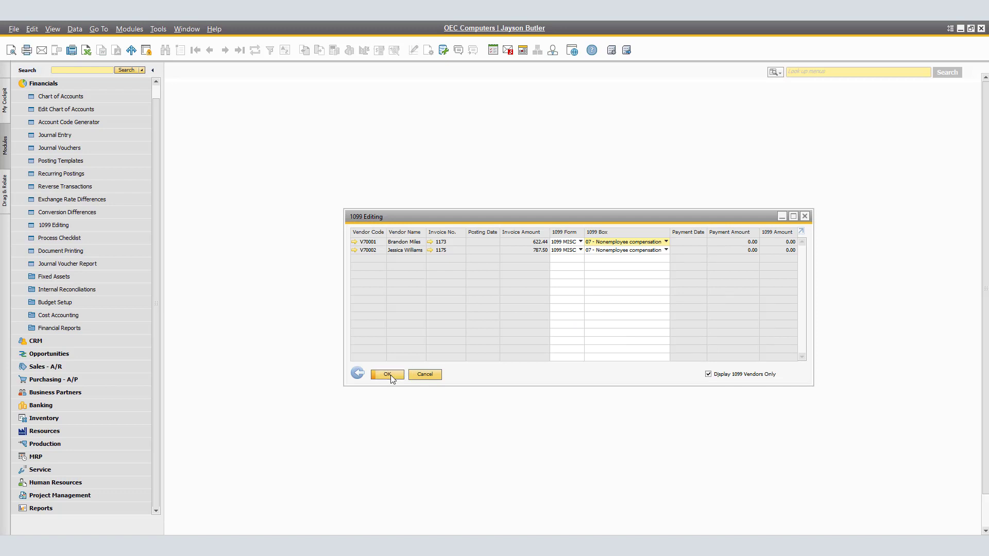
click(357, 375)
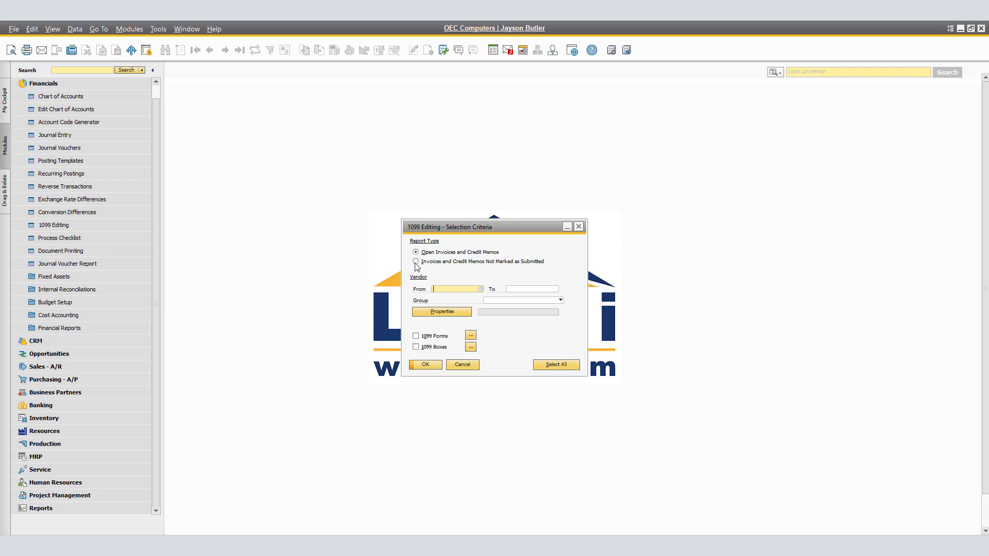
Run 1099 Editing for invoices and credit memos not marked as submitted
click(433, 364)
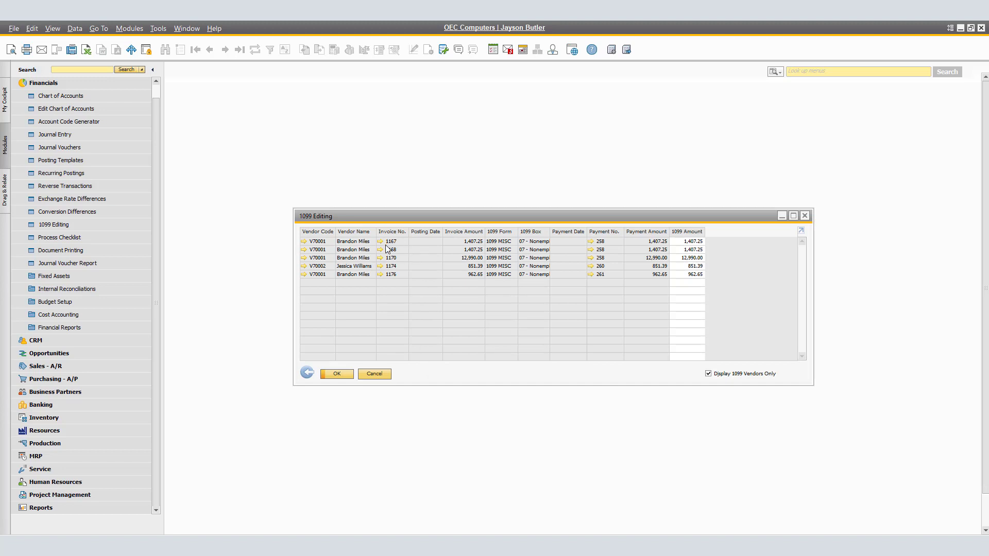
click(381, 274)
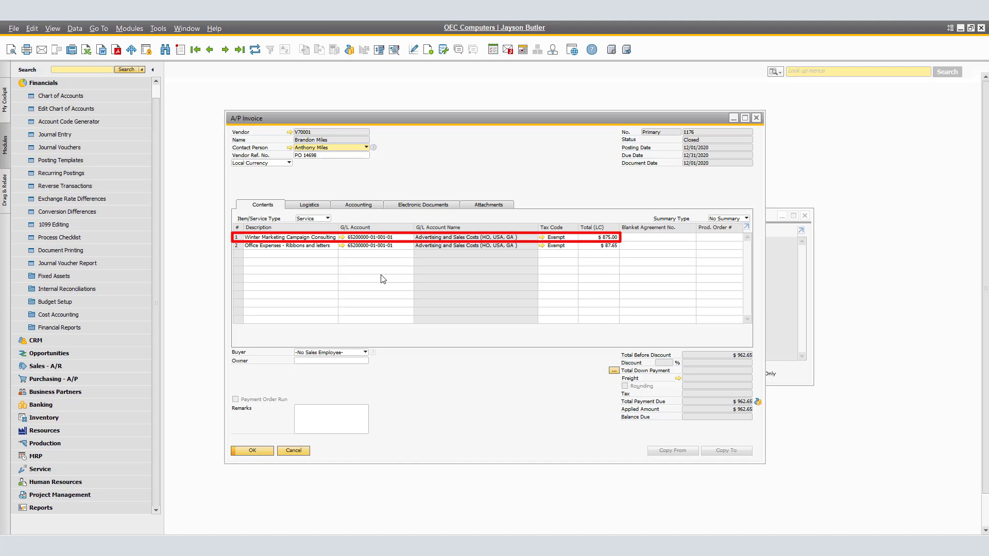
Change invoice 1176's 1099 amount to 875.00 and update
click(260, 453)
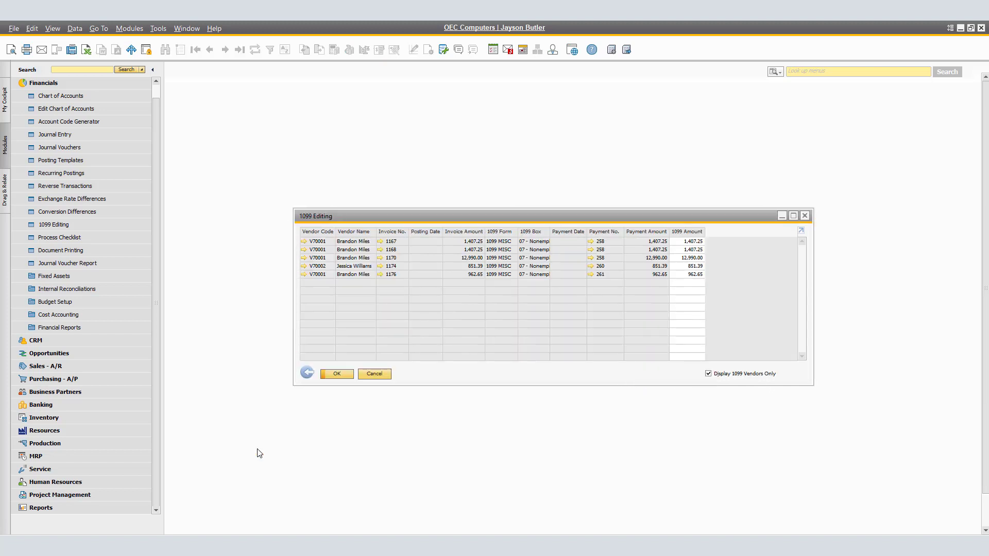
click(698, 275)
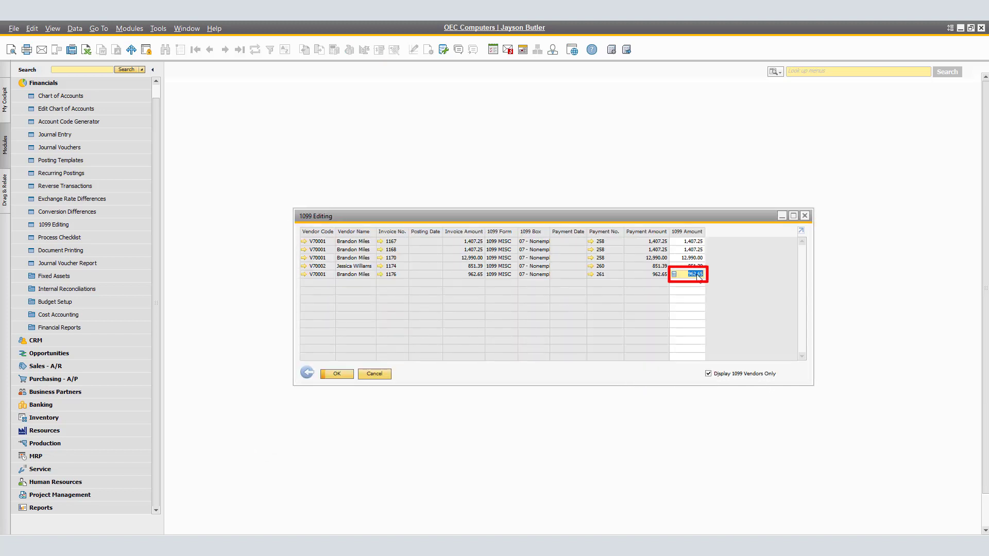
text(875.00)
click(338, 375)
Leave 1099 Editing and open the 1099/1096 Report from Financial Reports > Accounting
click(307, 374)
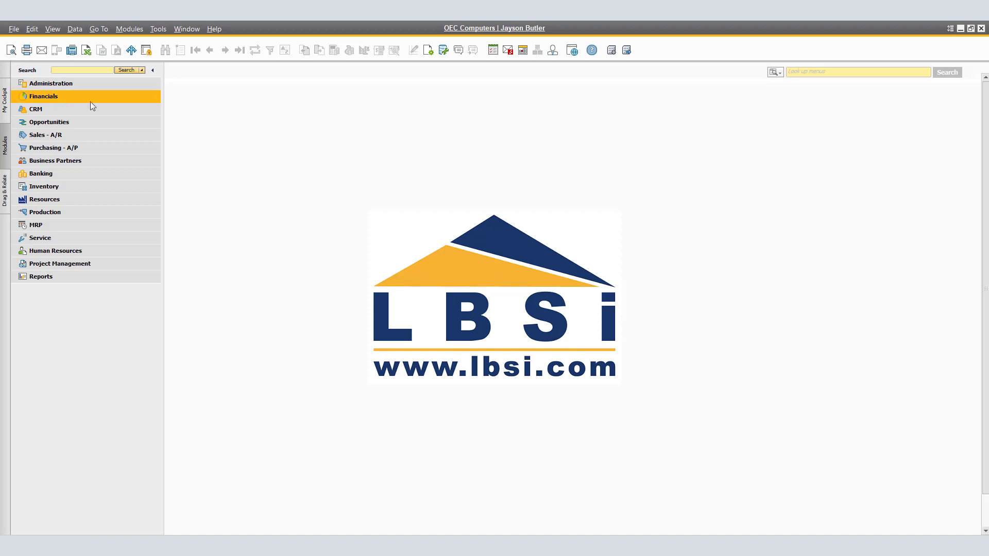
click(62, 96)
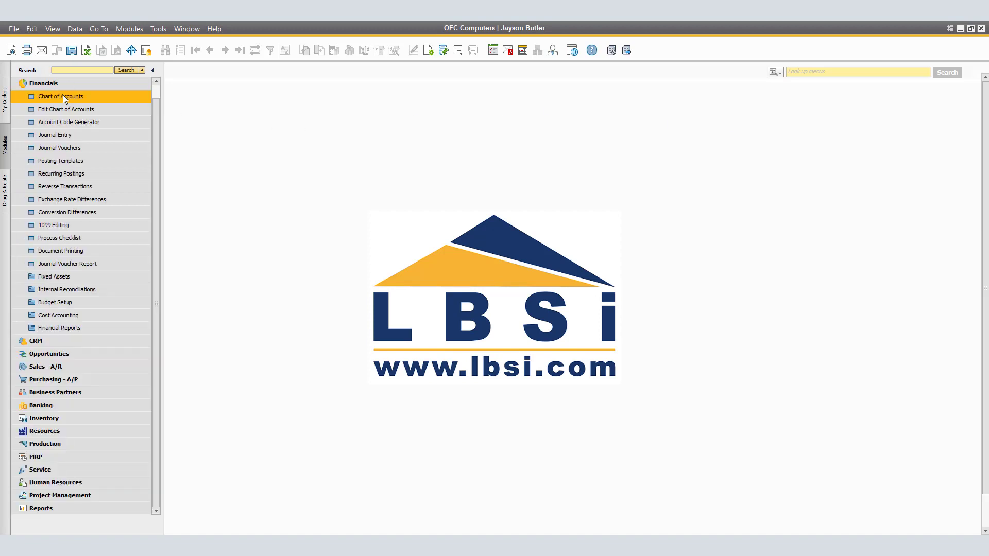
click(89, 326)
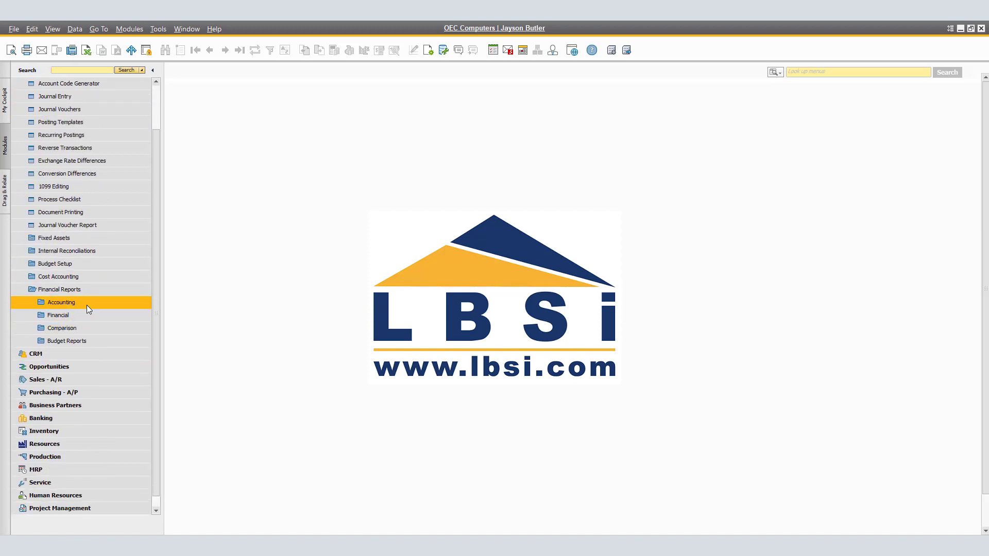
click(86, 305)
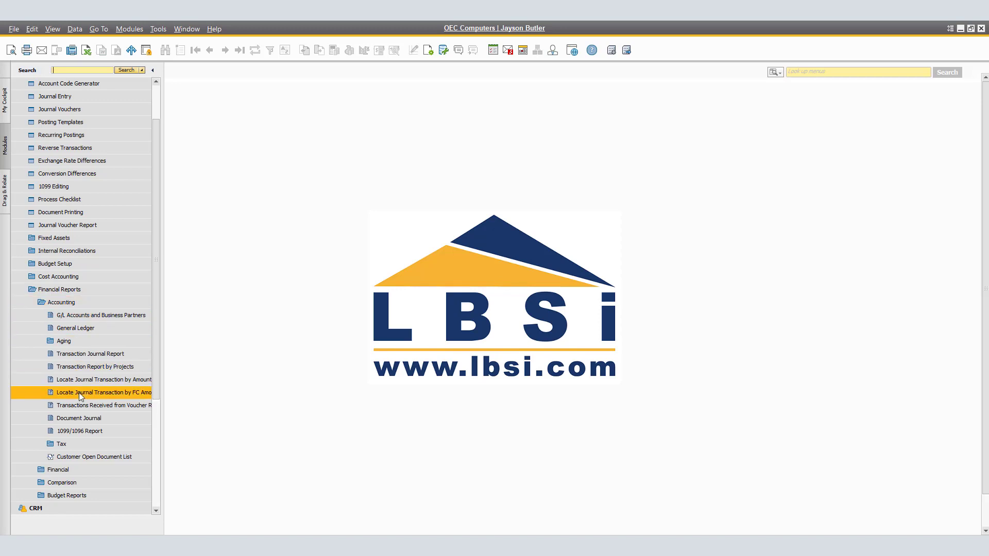
click(110, 433)
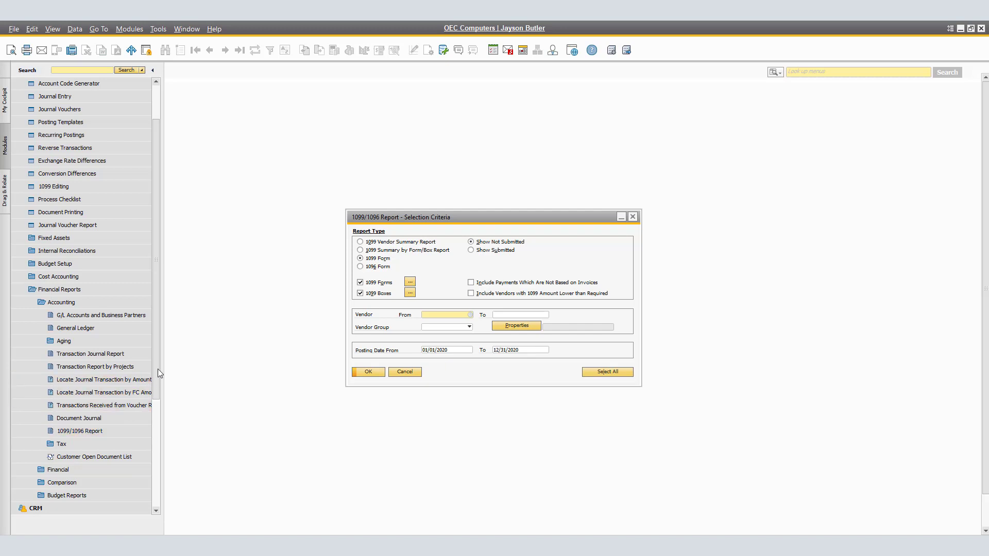
drag(158, 369, 166, 510)
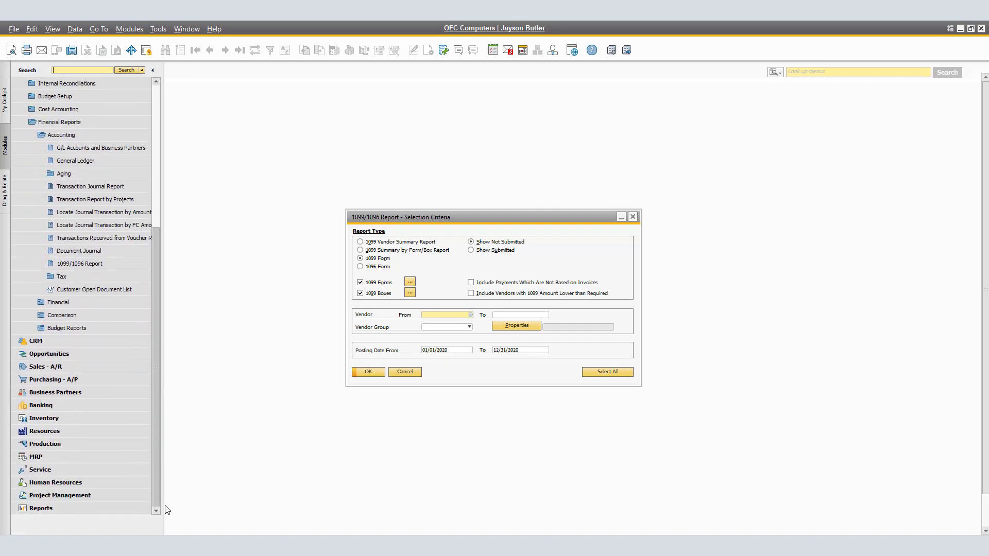
click(64, 510)
click(91, 288)
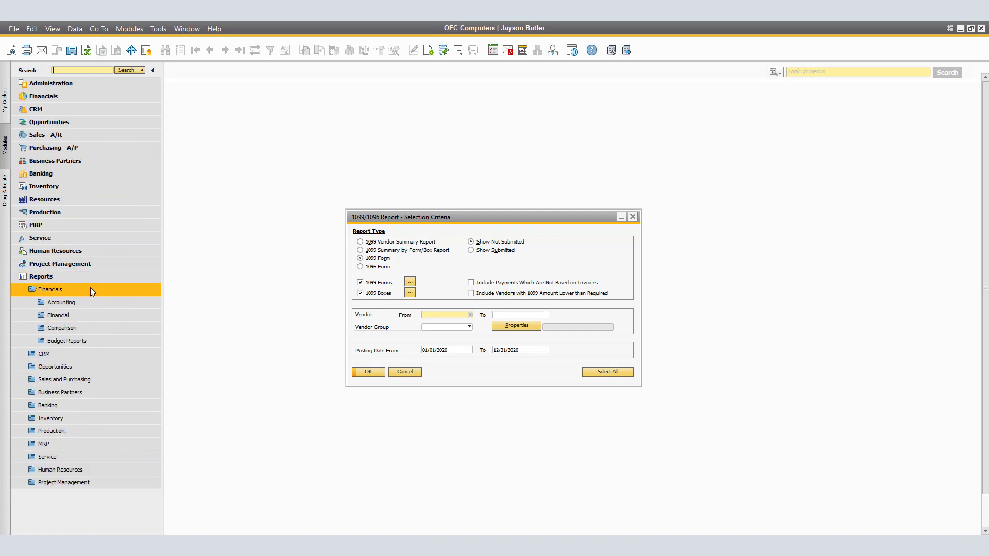
click(83, 304)
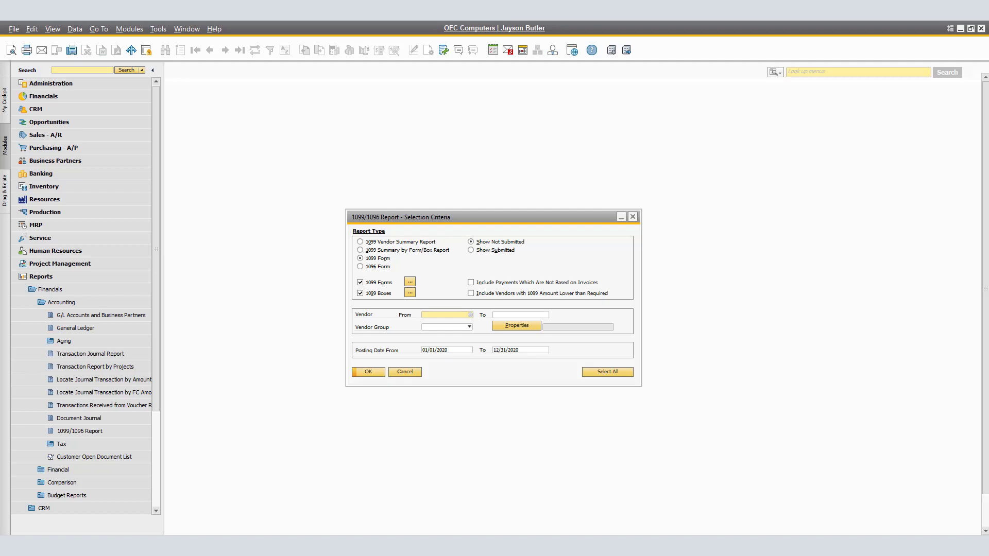
Run the 1099 form report and review each vendor's detailed 1099 report
click(368, 371)
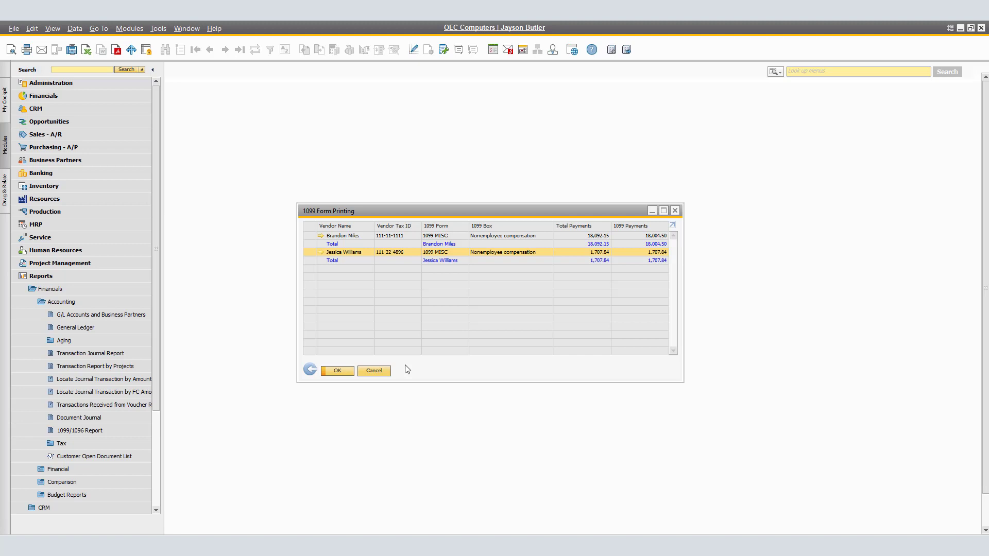
double_click(306, 237)
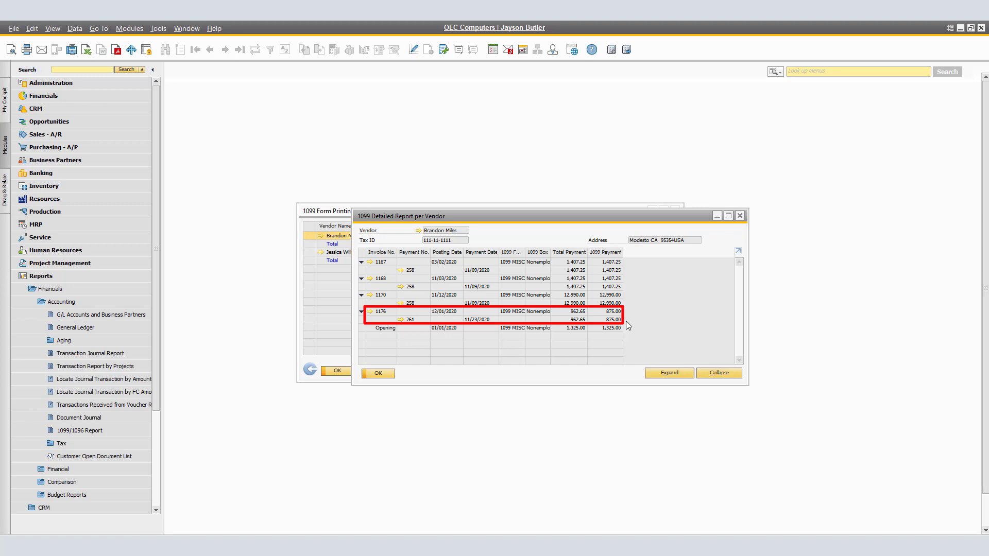
click(378, 373)
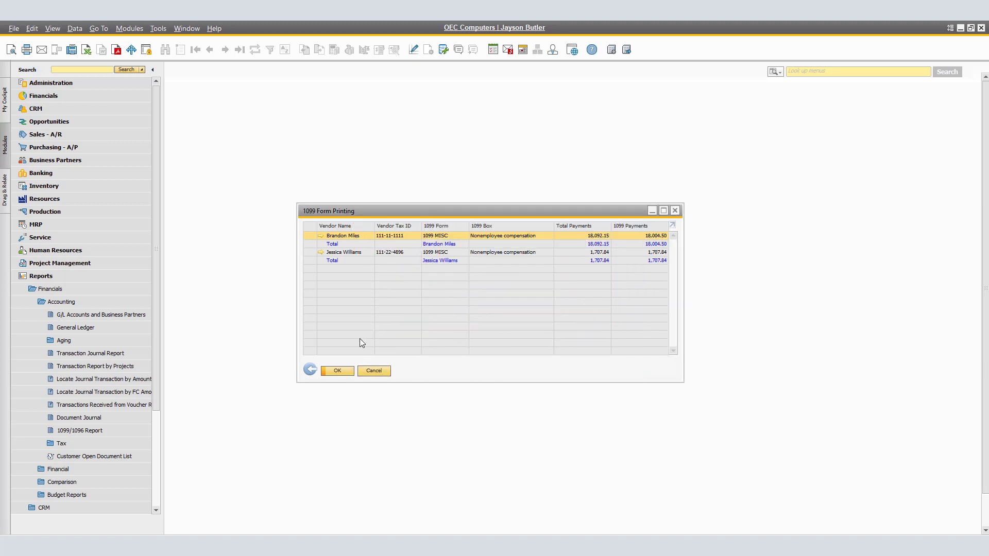
double_click(310, 254)
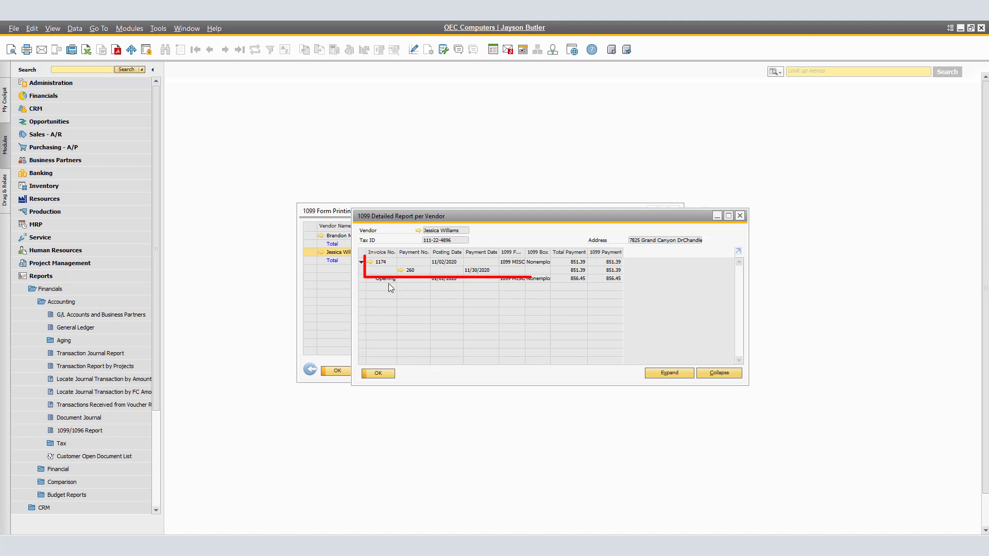
click(388, 373)
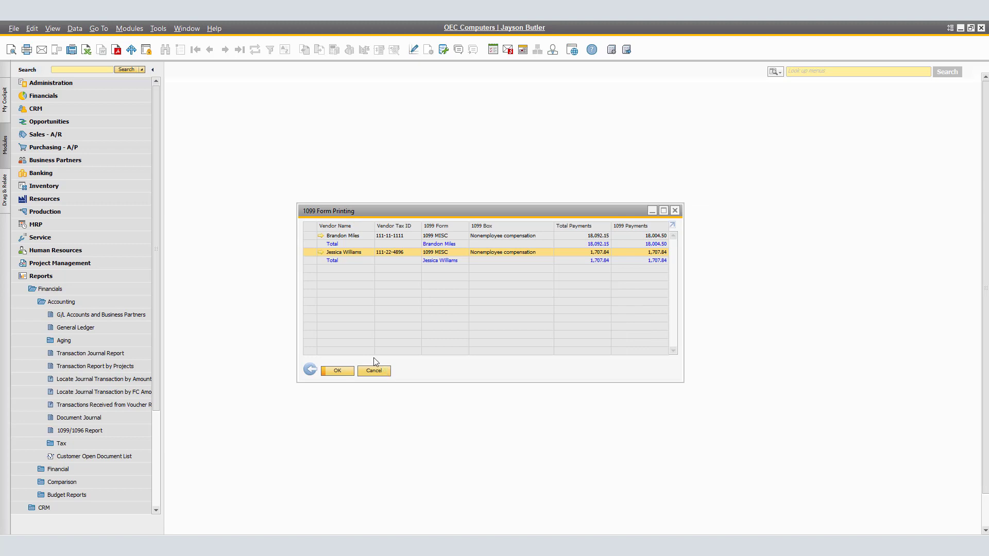
click(11, 50)
drag(100, 73, 213, 75)
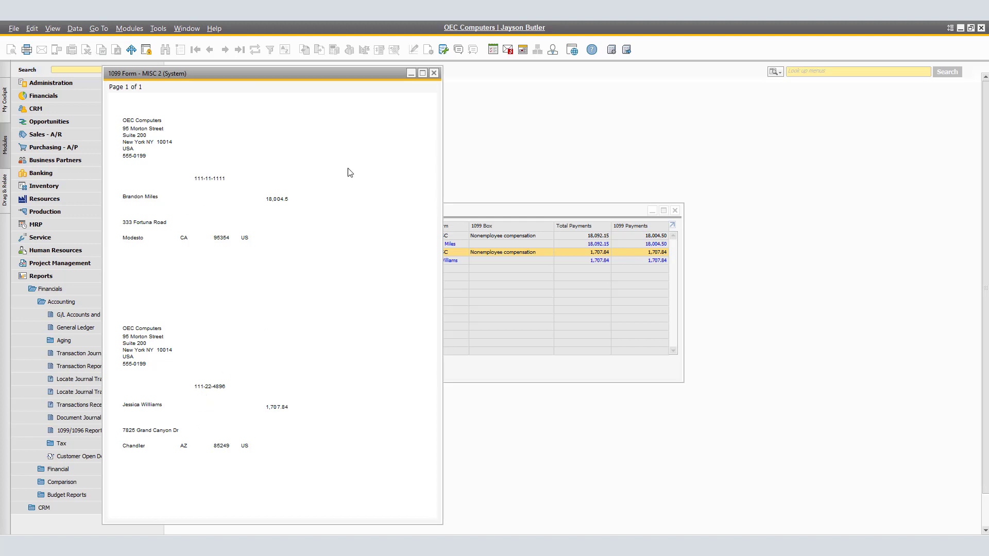
click(435, 74)
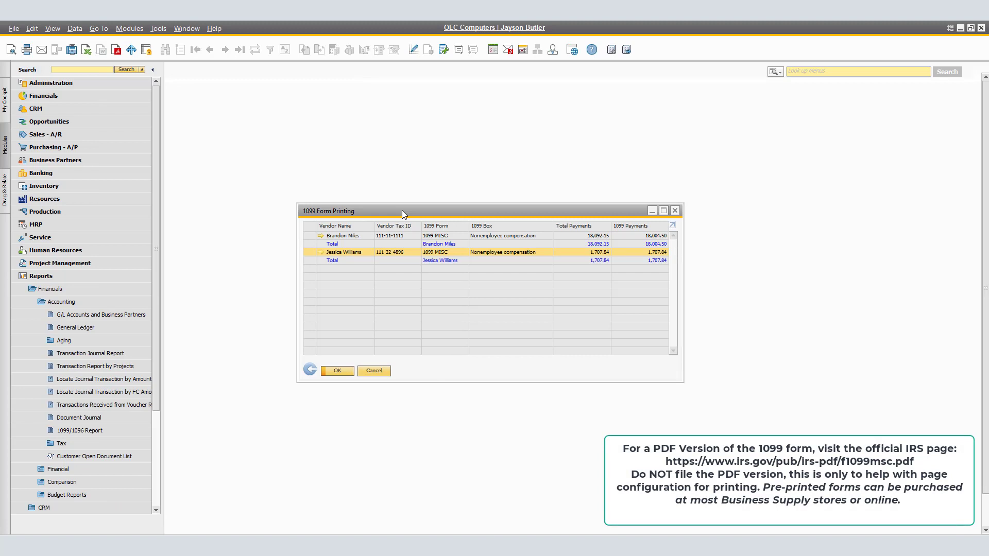
Open 1099 Form - MISC 2 (System) for editing via Layout Designer's Manage Layout
click(413, 51)
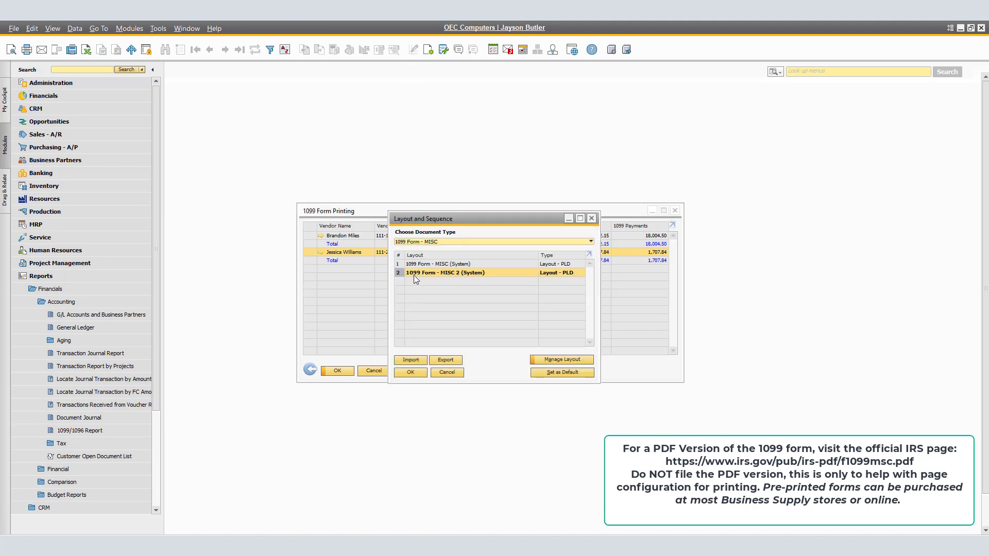
click(567, 359)
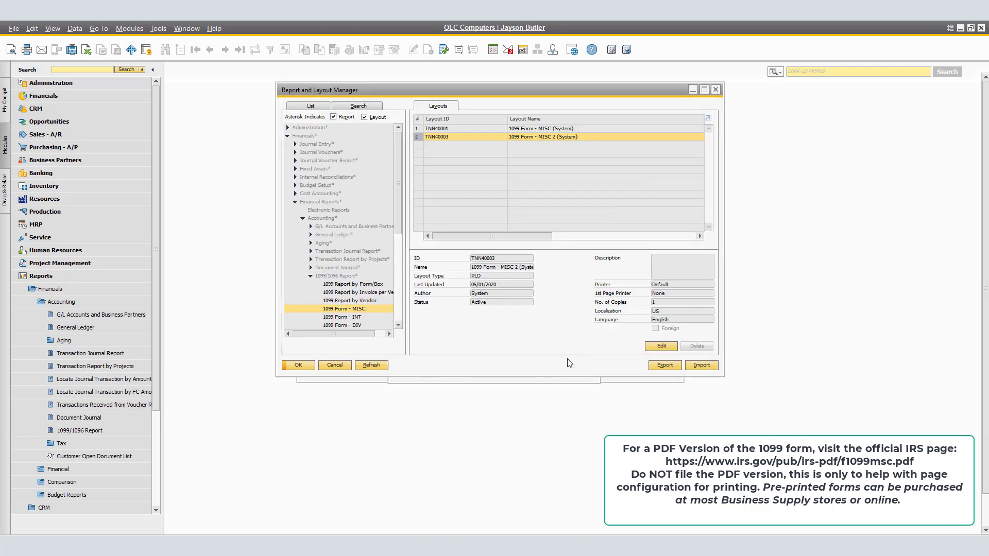
click(661, 347)
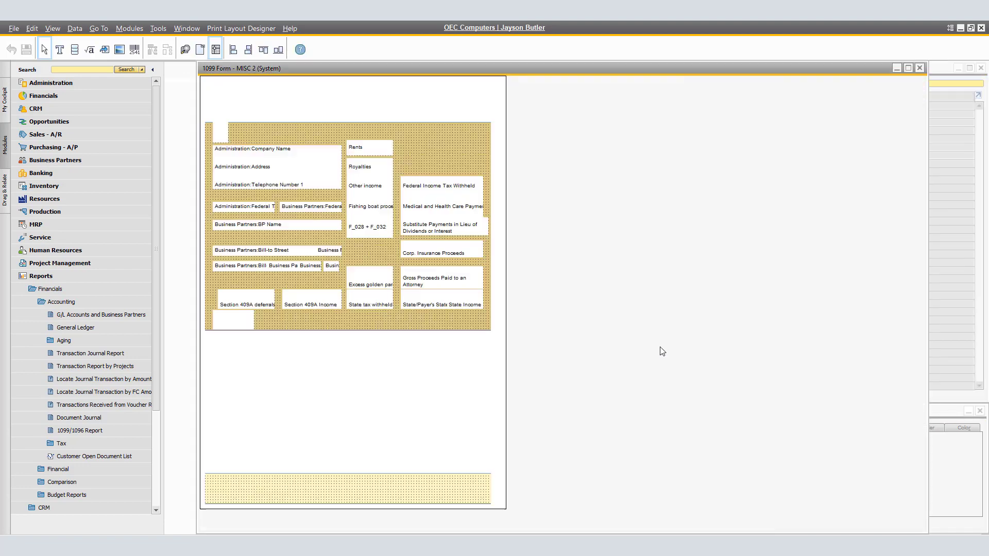
Nudge the Administration:Company Name field up with the Up arrow key
click(280, 160)
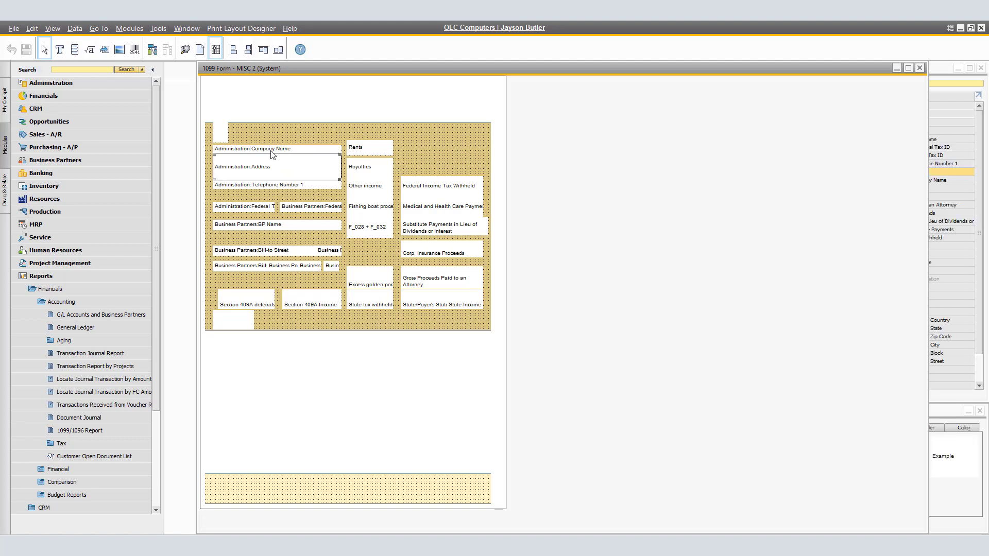
click(268, 151)
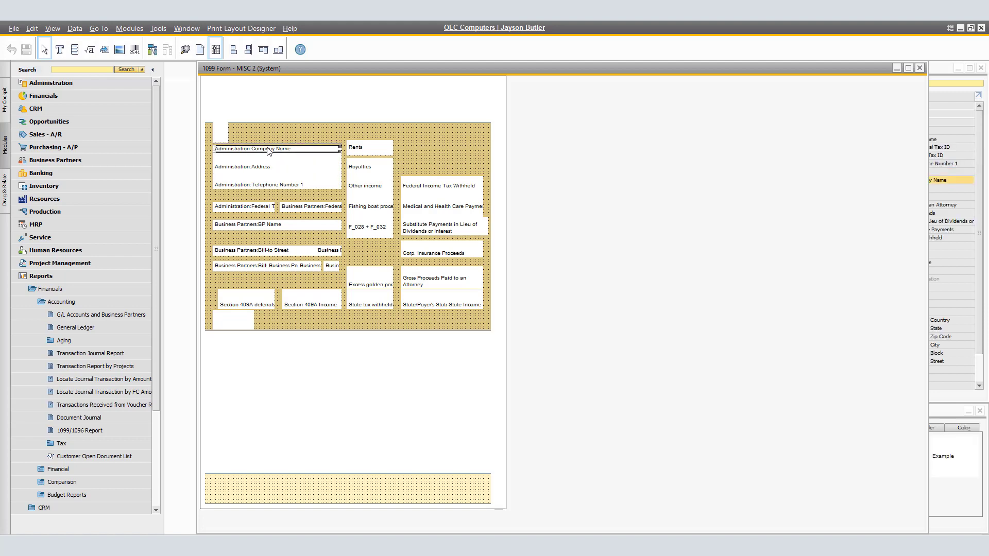
key(Up)
key(Up)
key(Up)
key(Up)
key(Up)
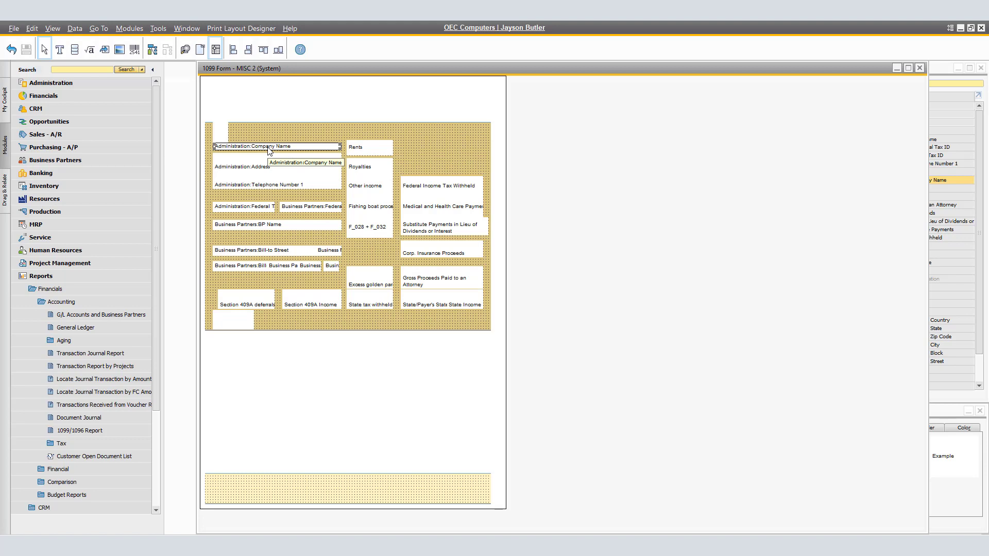
Save the edited layout as 1099 Form - MISC_Corrected
click(920, 69)
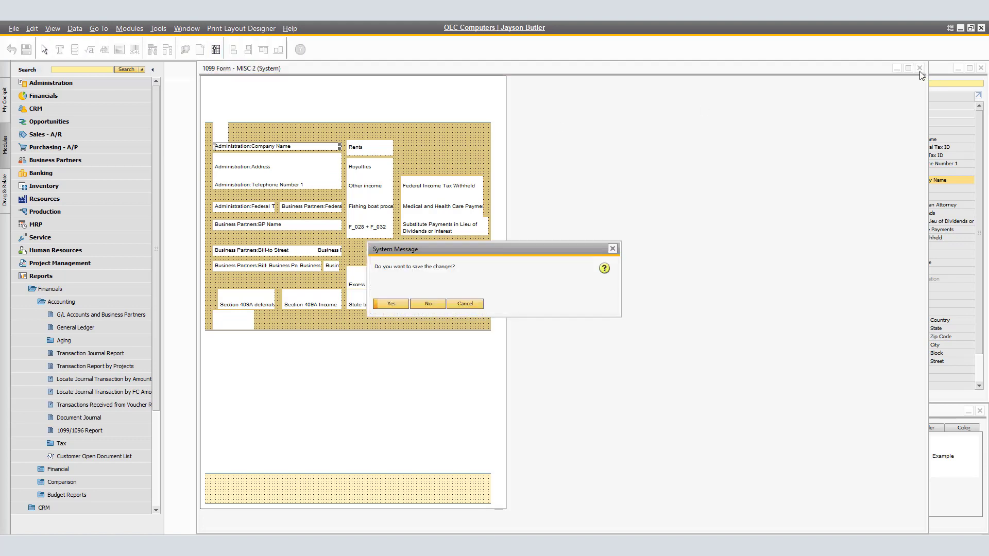
click(392, 304)
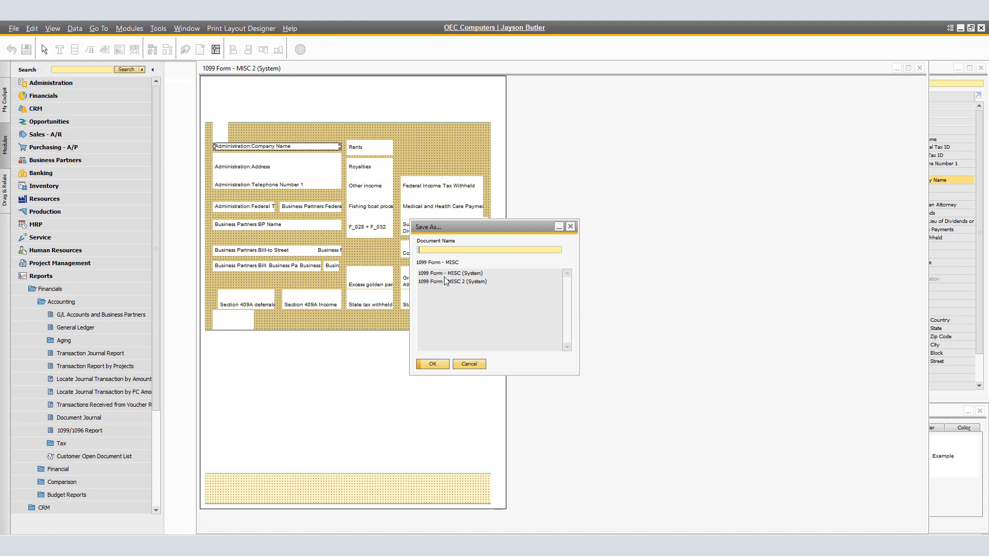
text(1099 Form - MISC_Corrected)
click(433, 364)
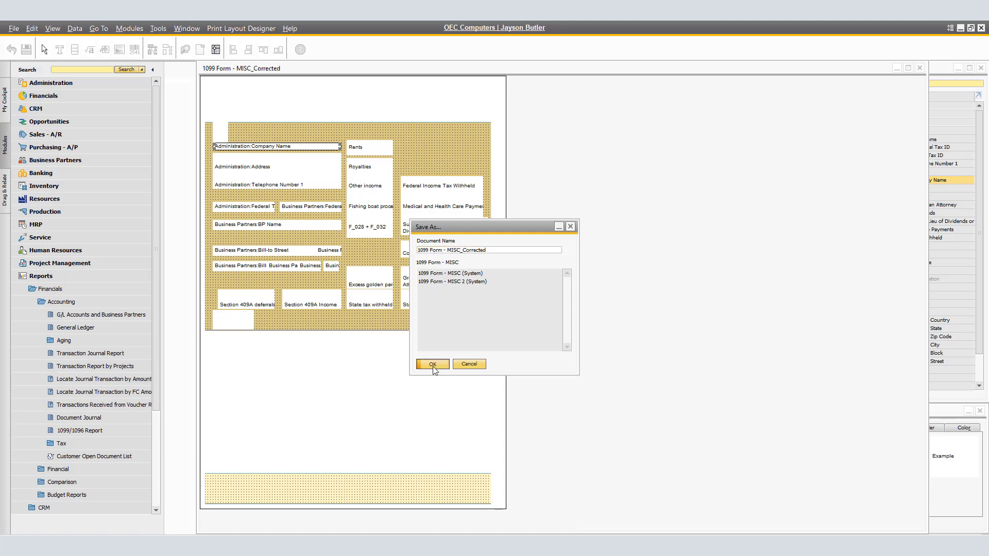
Close the designer and layout managers, then preview the 1099 forms
click(920, 68)
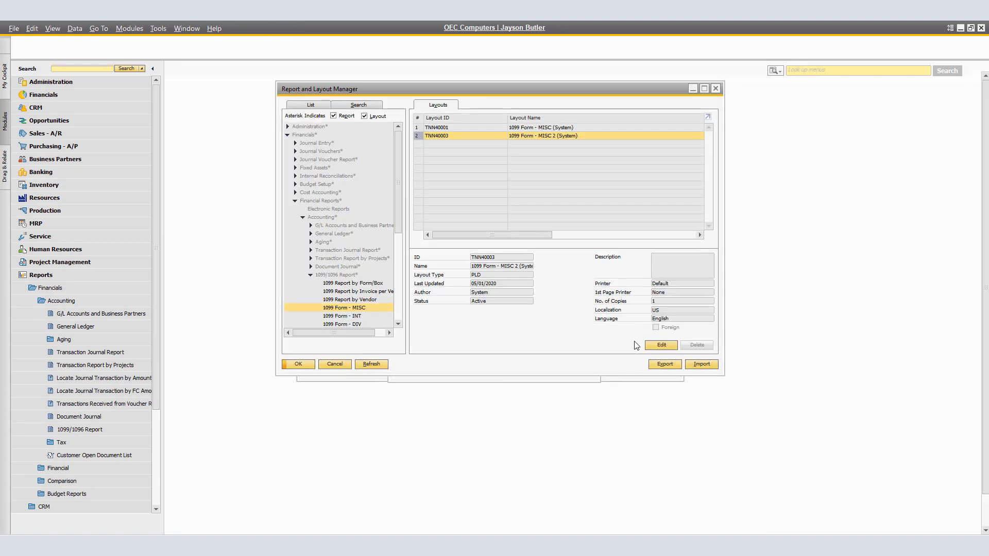
click(303, 366)
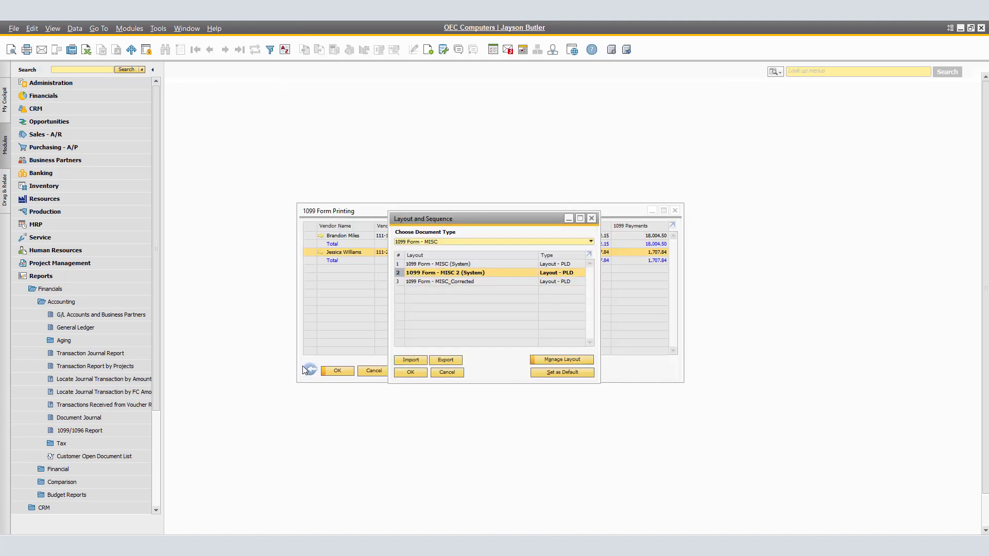
click(415, 374)
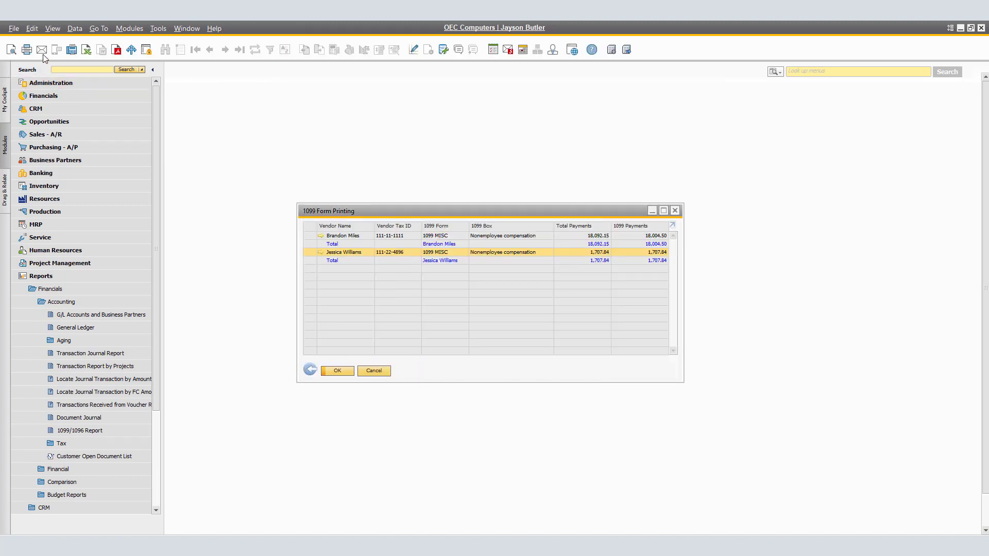
click(12, 50)
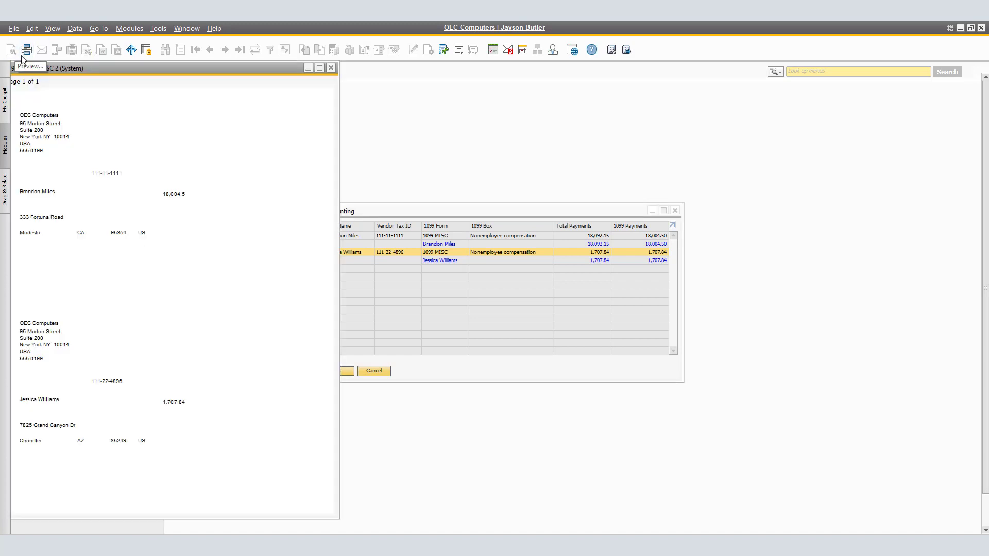
click(330, 69)
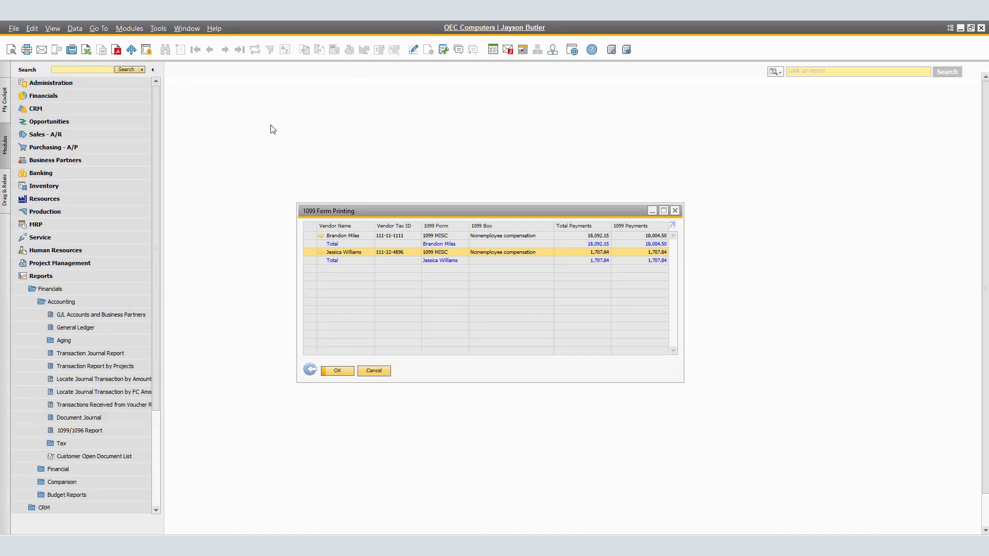
Preview both vendors' 1099 forms using the 1099 Form - MISC_Corrected printer layout, then close the preview
click(14, 29)
click(52, 84)
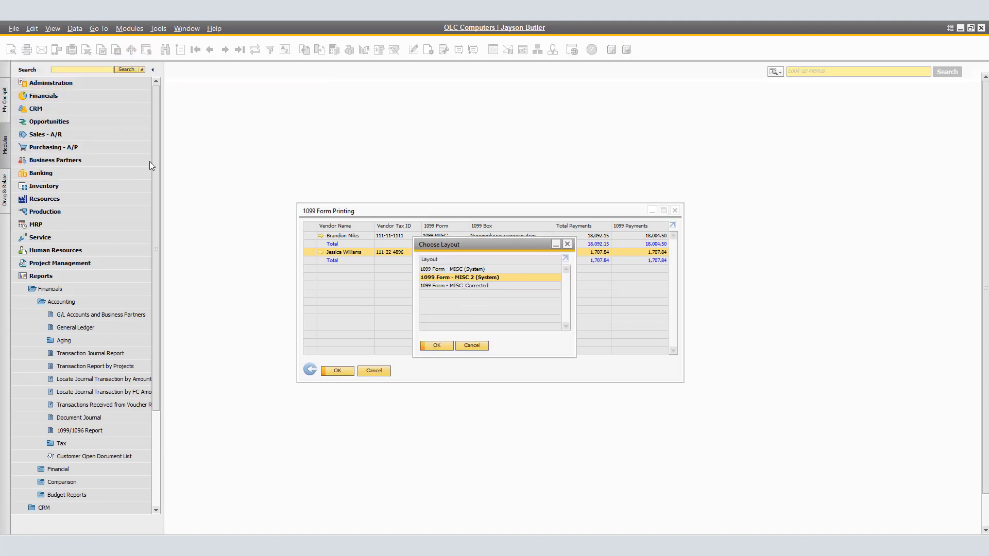
click(454, 285)
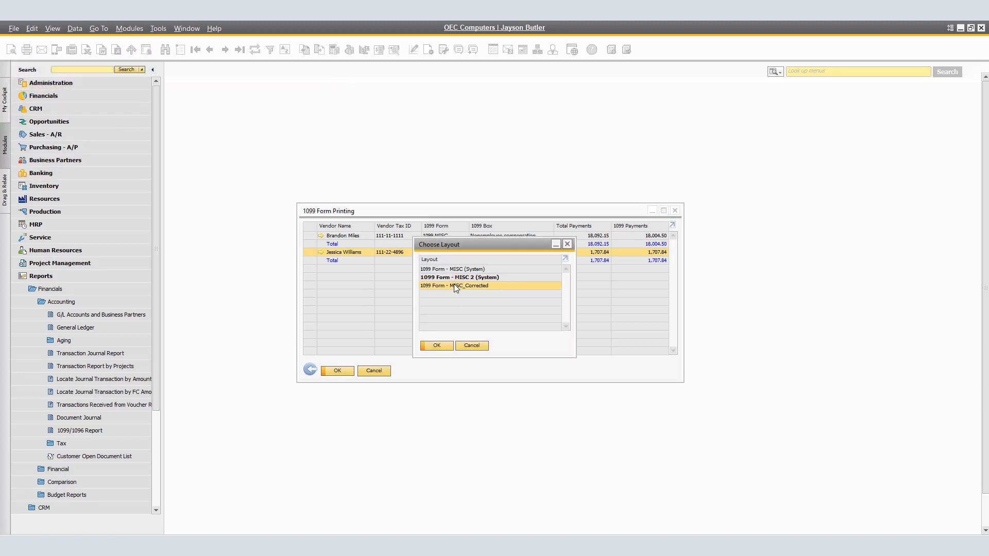
double_click(454, 284)
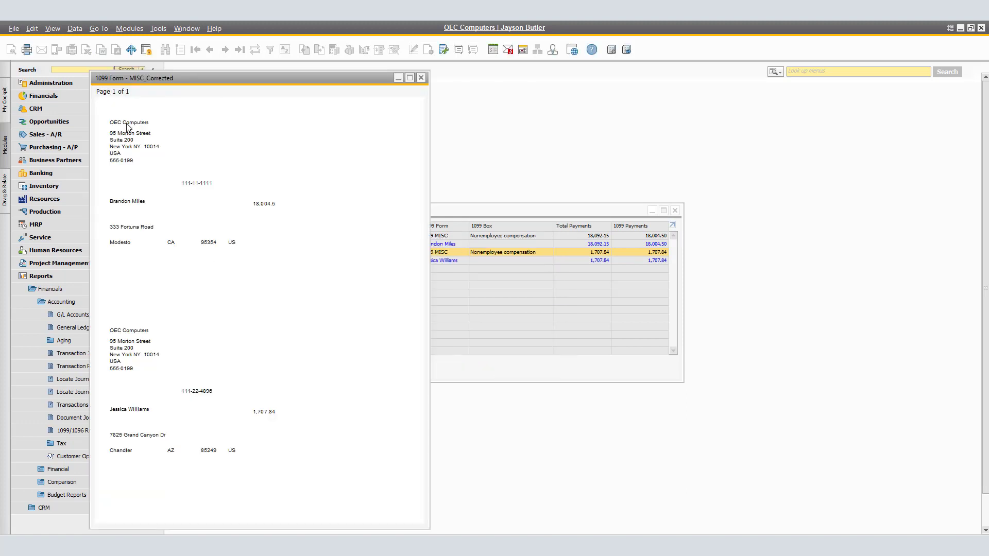
click(421, 79)
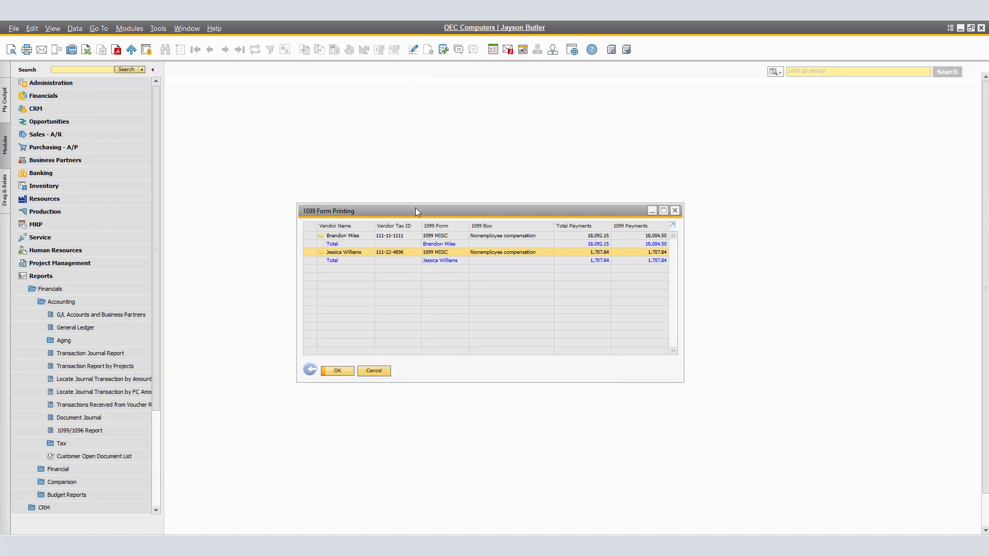
Switch the report to the 1096 Form and preview it, showing 2 forms totalling 19,712.34
click(310, 371)
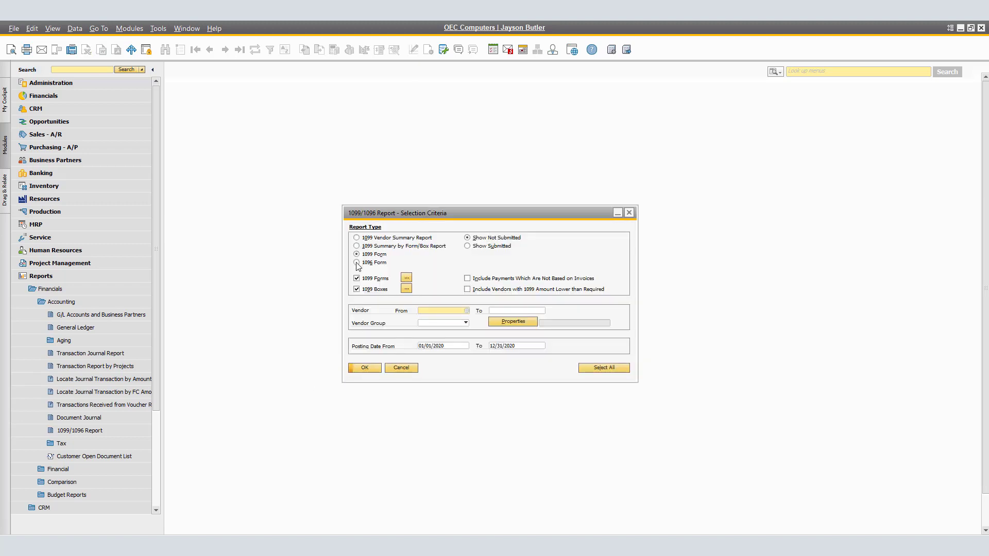
click(356, 263)
click(375, 371)
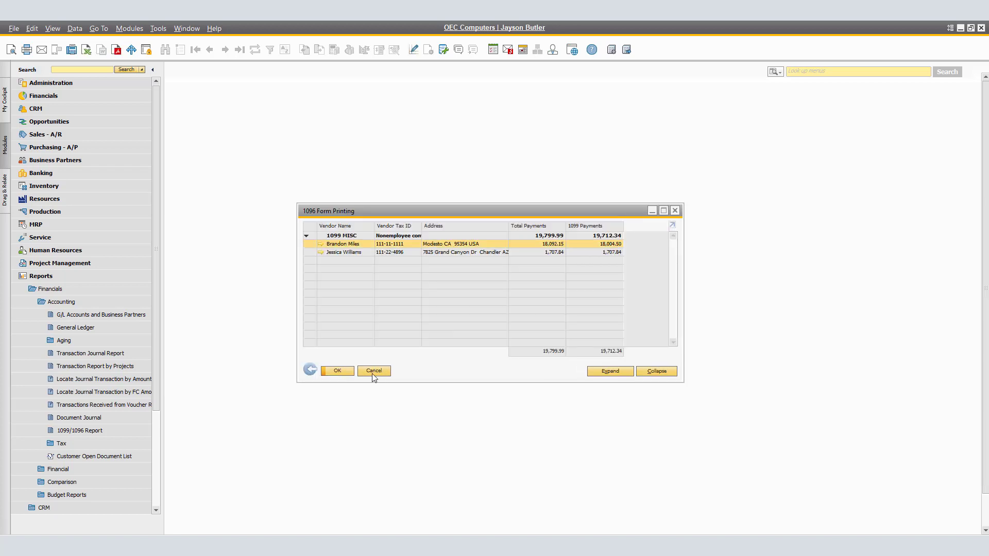
click(11, 50)
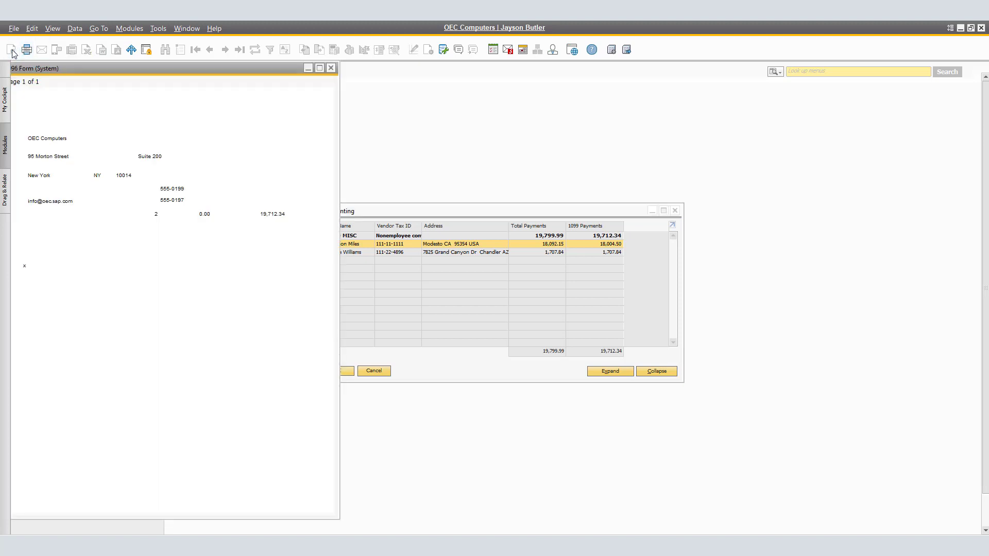
drag(79, 65, 156, 77)
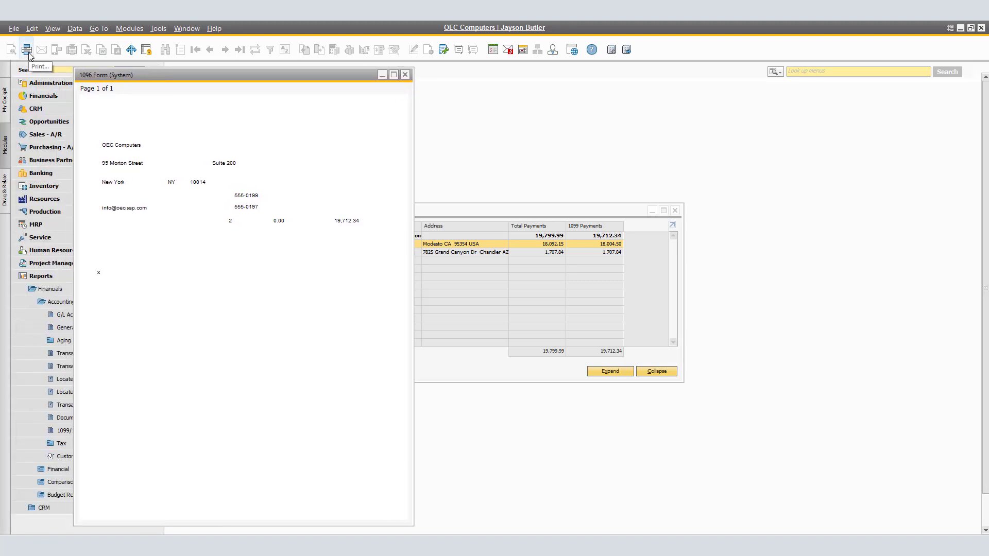
Open the File menu while the 1096 Form preview remains displayed
click(13, 29)
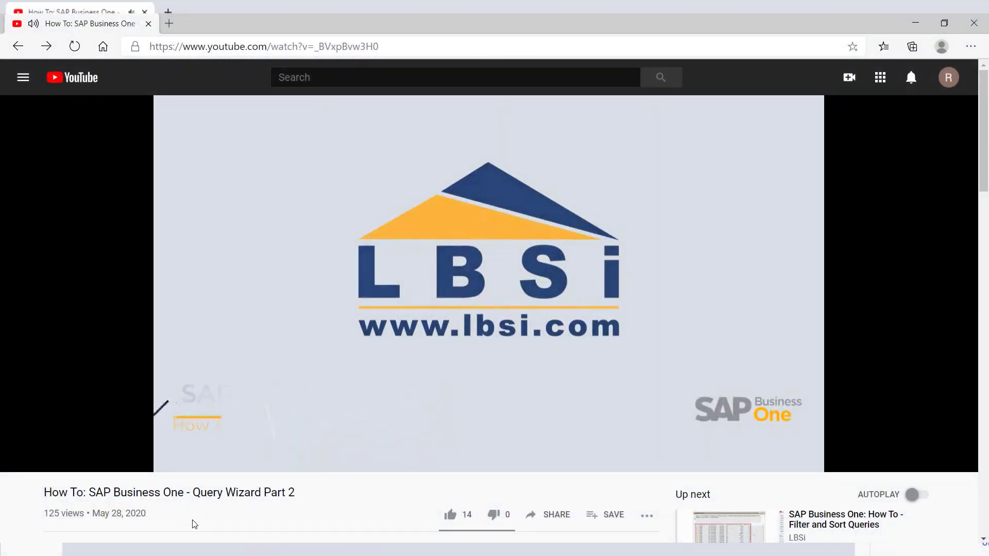
Subscribe to the LBSi YouTube channel with notifications set to All
scroll(192, 524, down, 1)
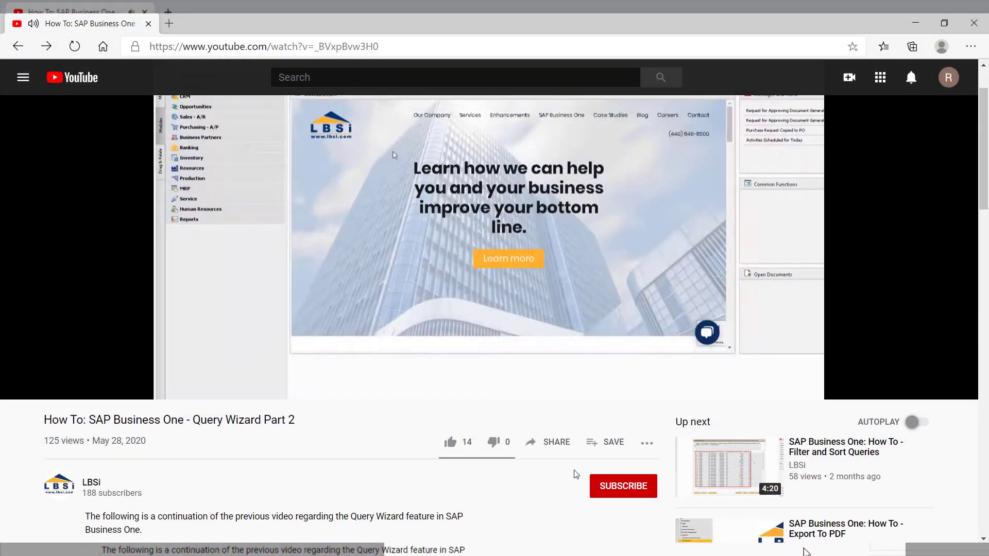
click(621, 487)
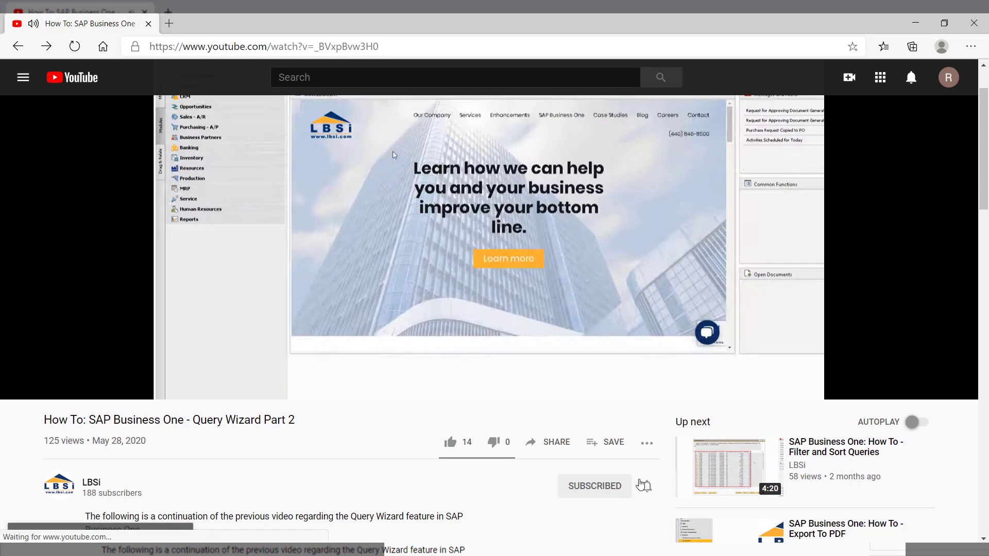
click(647, 485)
click(667, 410)
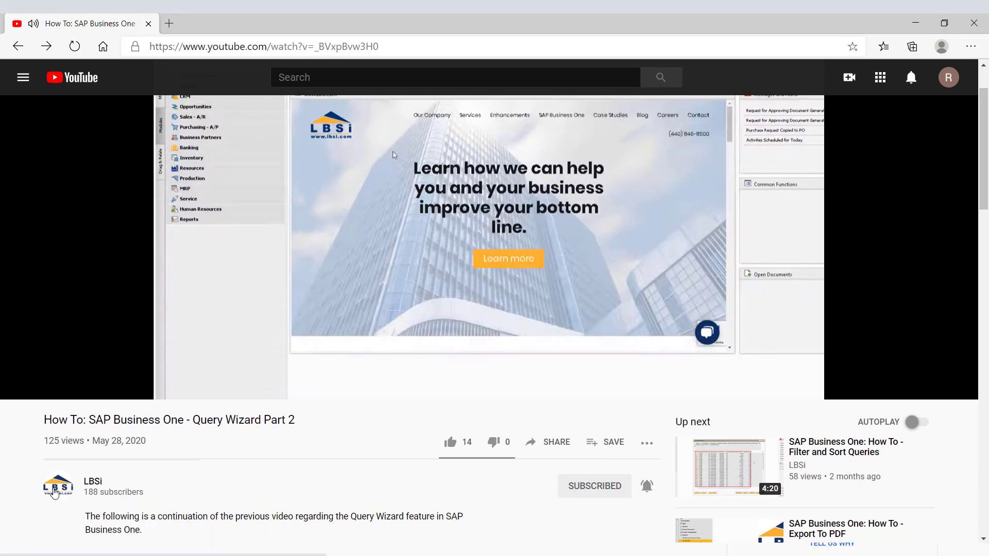
Go to the LBSi channel page and browse the next set of uploads
click(57, 488)
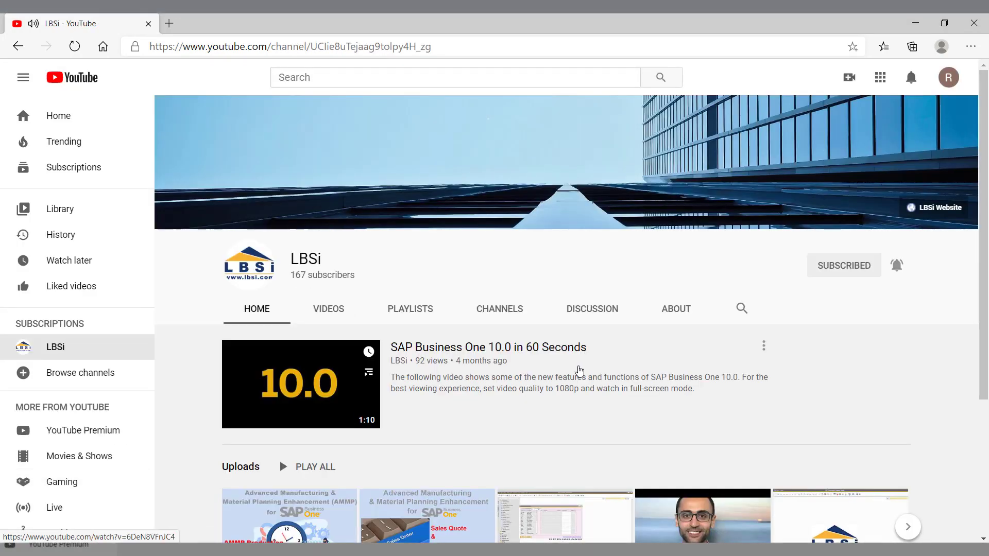
scroll(806, 414, down, 1)
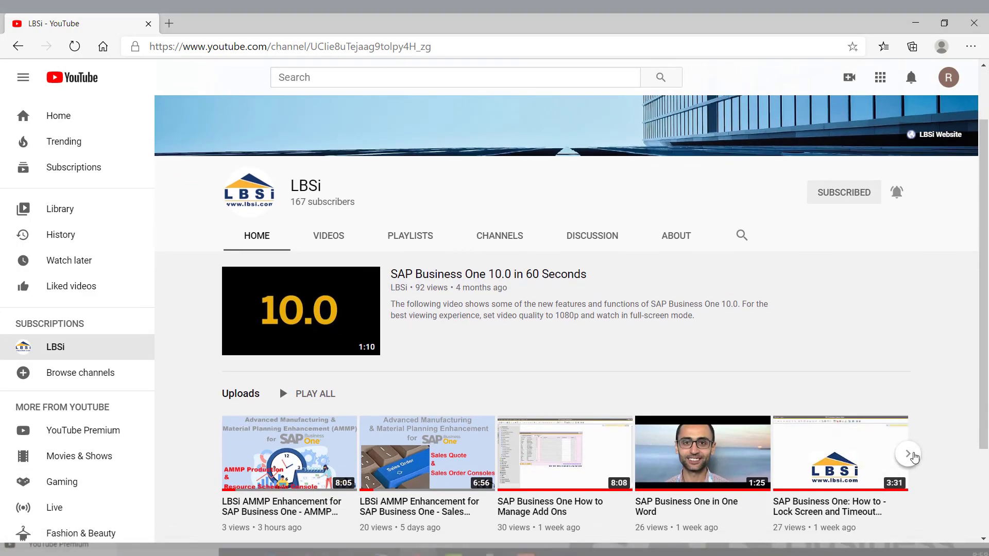
click(908, 453)
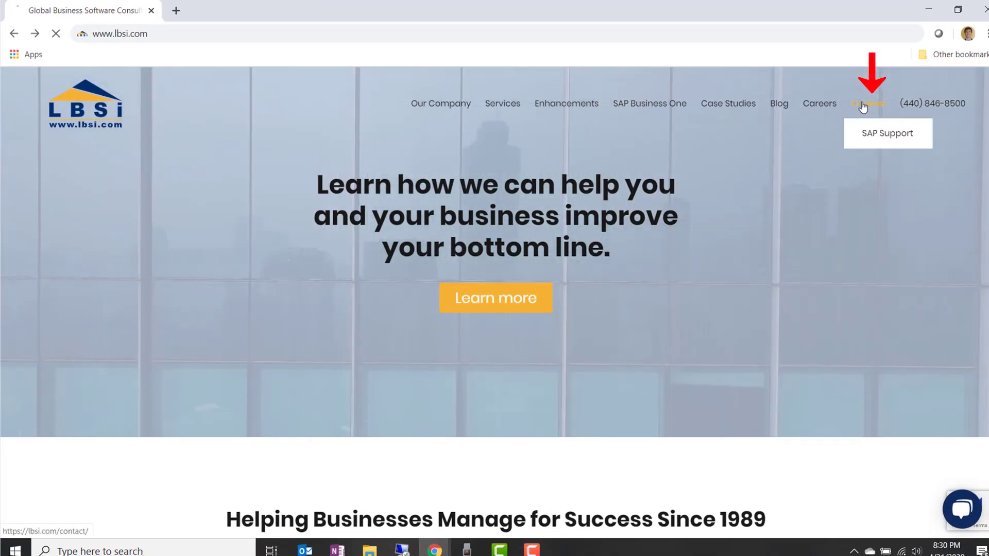
Go to the LBSi website's Contact page and scroll down to its contact form
click(863, 107)
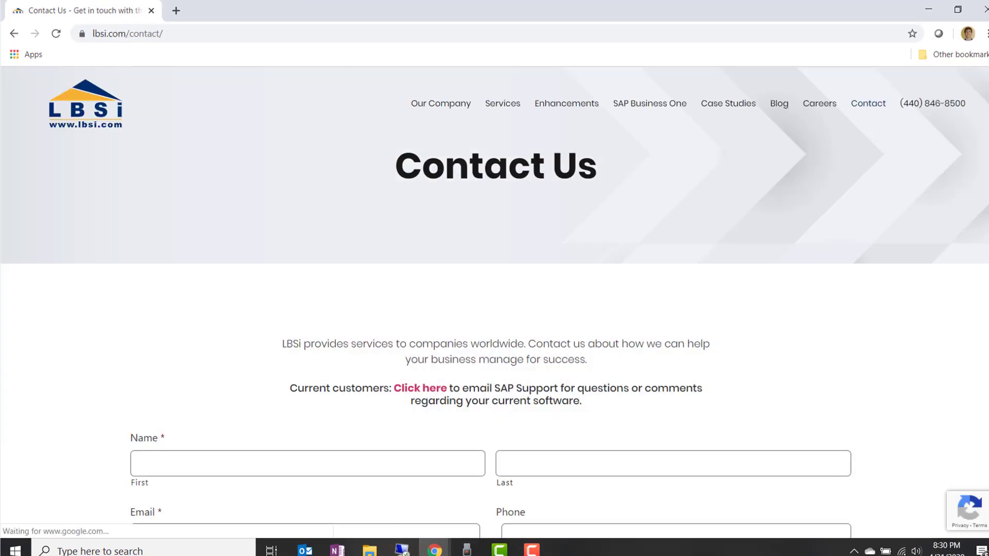
scroll(495, 278, down, 2)
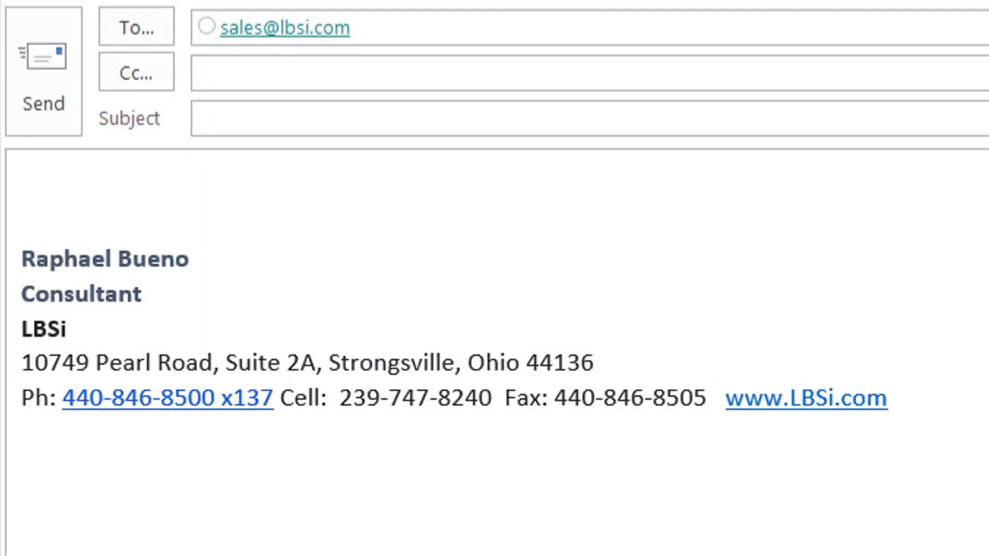